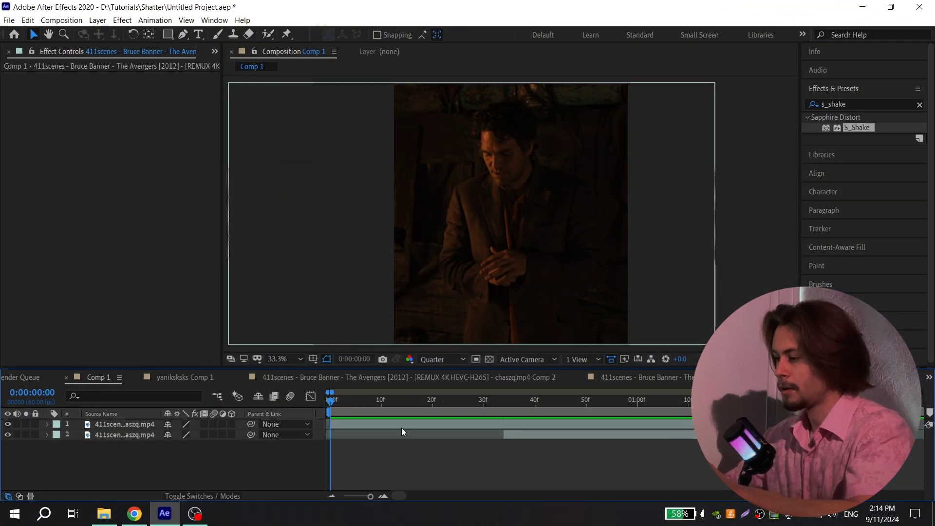
Pre-compose the first clip layer in Comp 1, moving all attributes into the new composition.
click(402, 426)
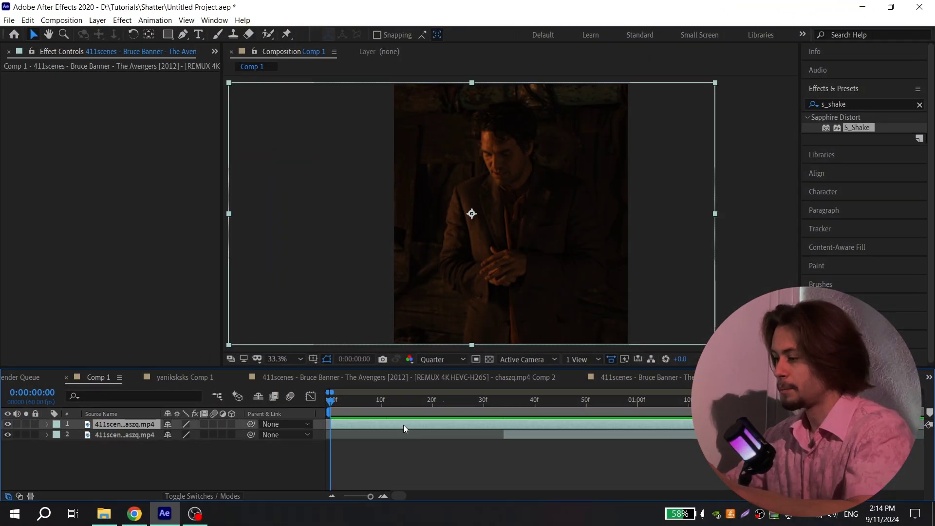
right_click(402, 424)
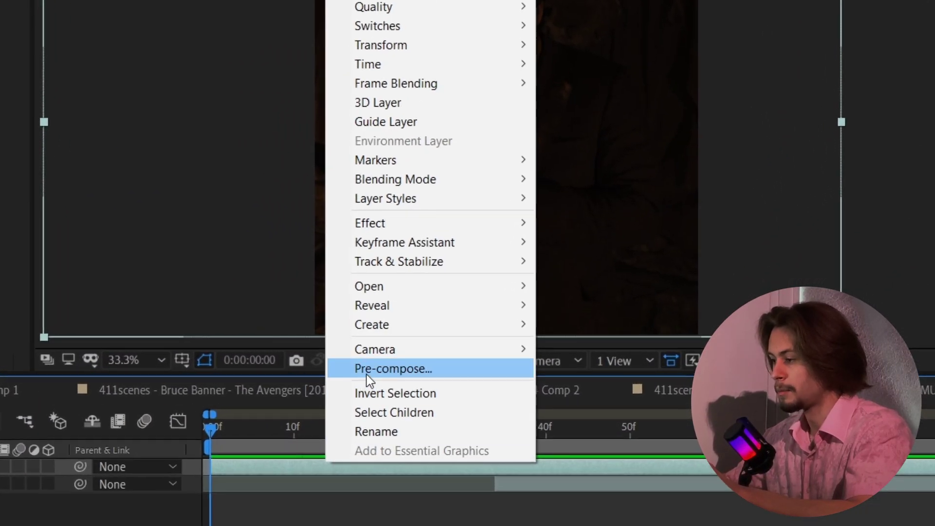
click(367, 371)
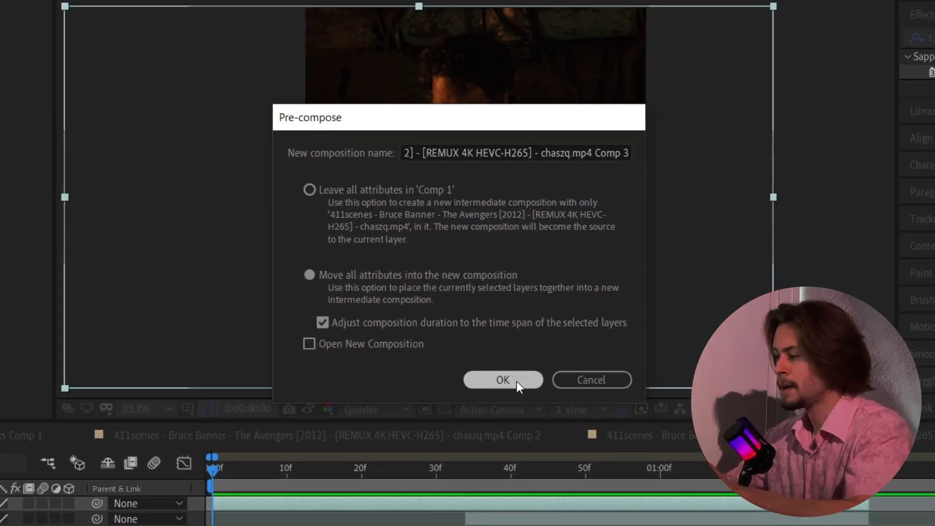
click(516, 381)
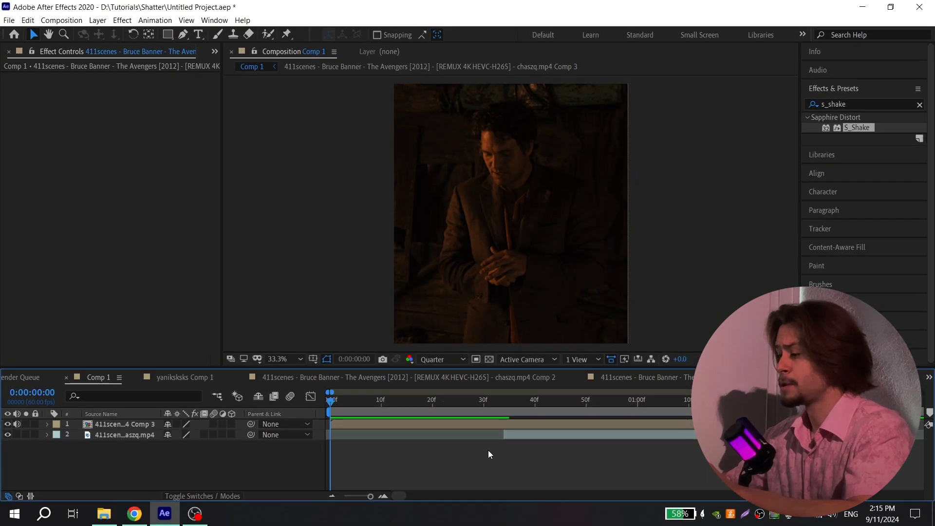
Pre-compose the second clip layer, the one starting at frame 34, moving all attributes into its own composition.
click(520, 437)
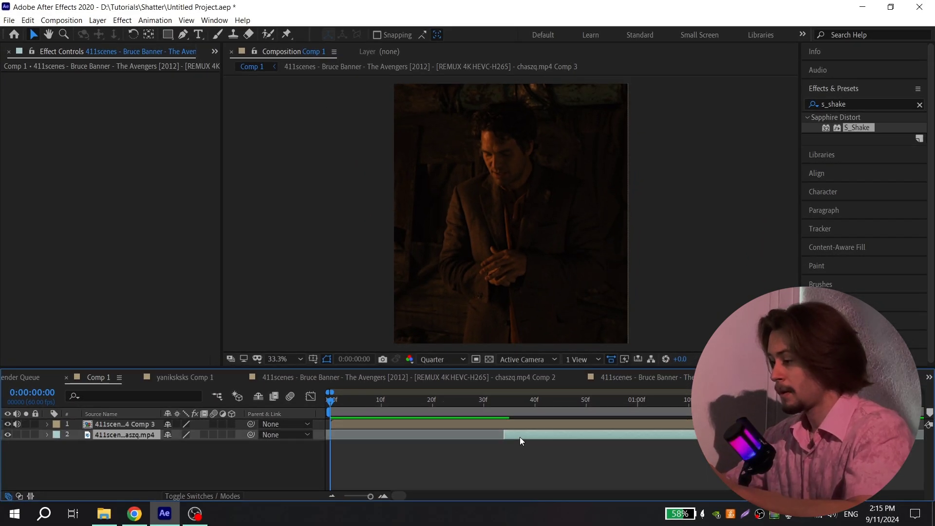
right_click(522, 437)
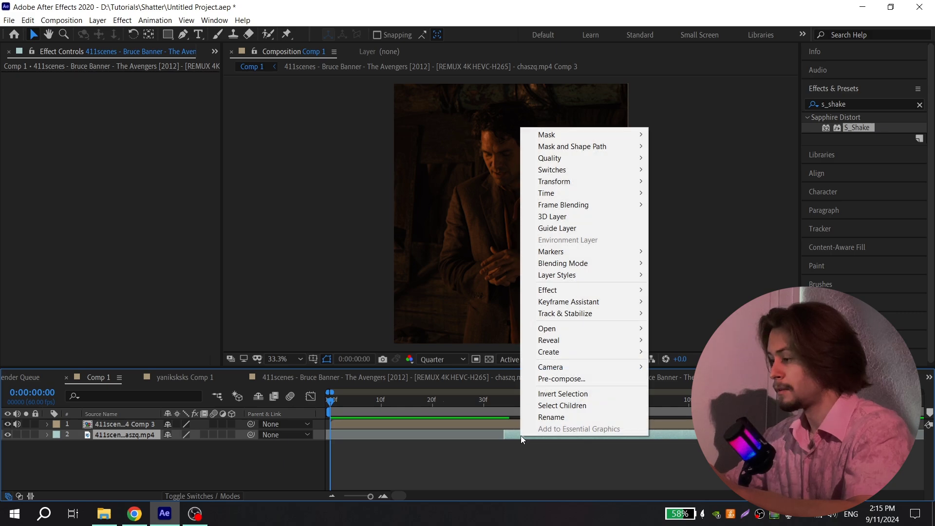
click(541, 379)
click(528, 340)
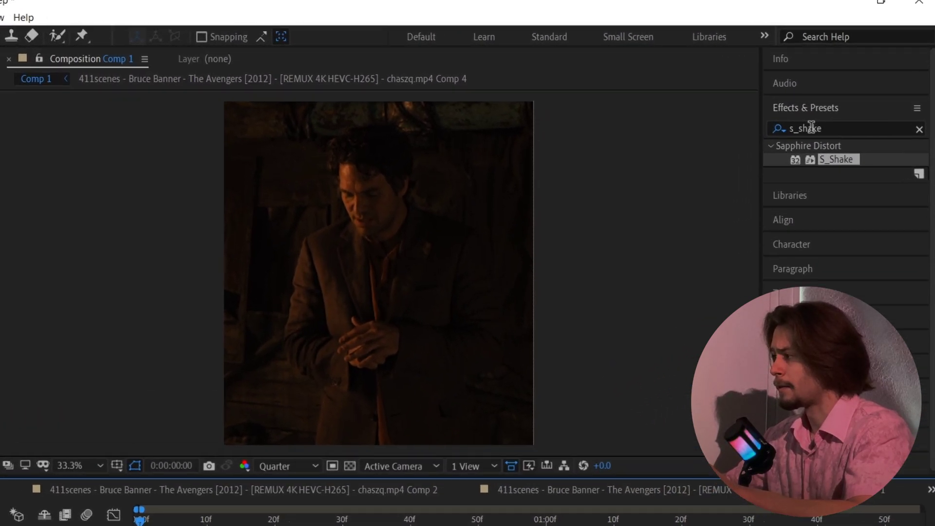
Find the Shatter effect and apply it to the pre-composed first clip.
double_click(811, 127)
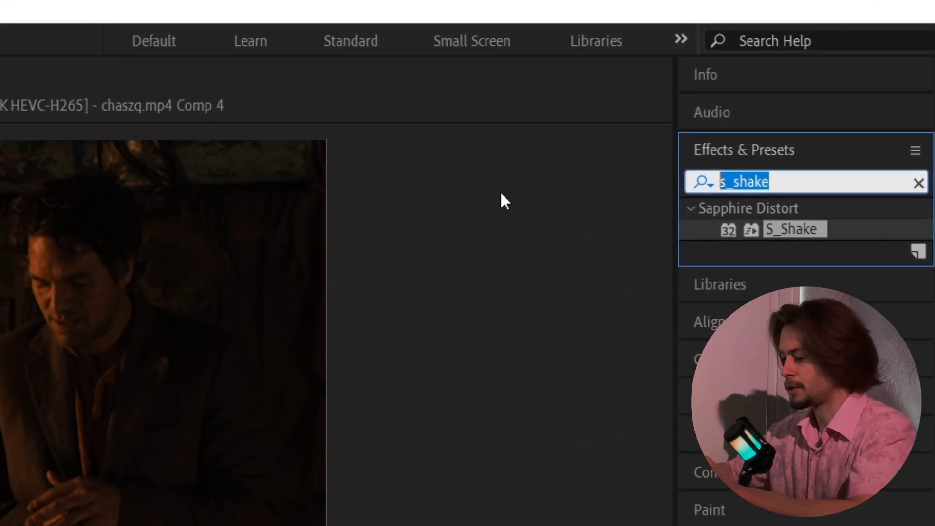
text(shatter)
drag(695, 317, 392, 374)
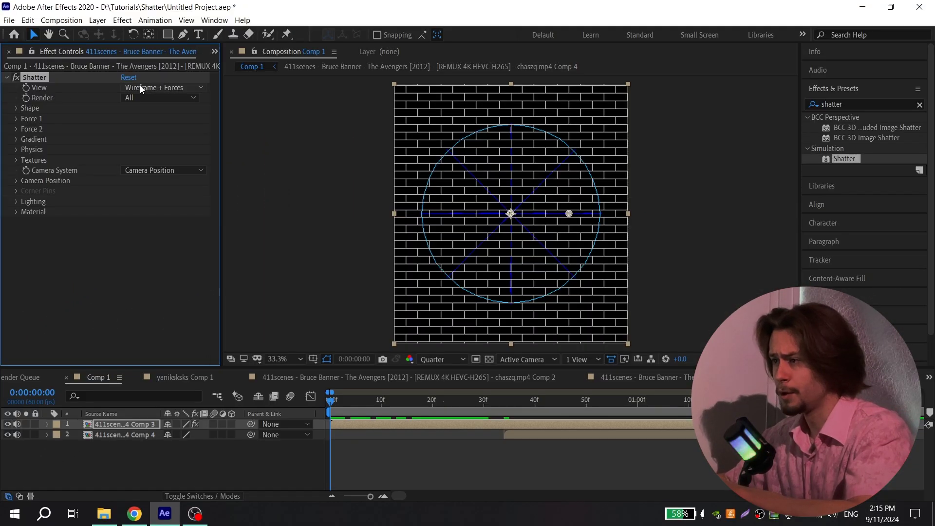
Set the Shatter view to Rendered and move the playhead to 0:00:00:08 to check the break-up.
click(141, 88)
click(177, 99)
drag(332, 402, 372, 406)
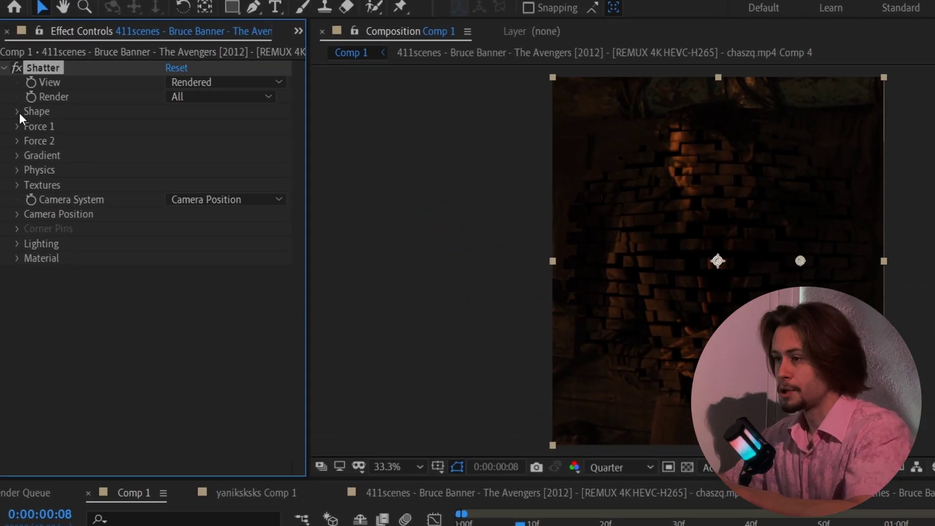
Set the Shatter shape's pattern to Glass with 30 repetitions.
click(18, 112)
click(185, 128)
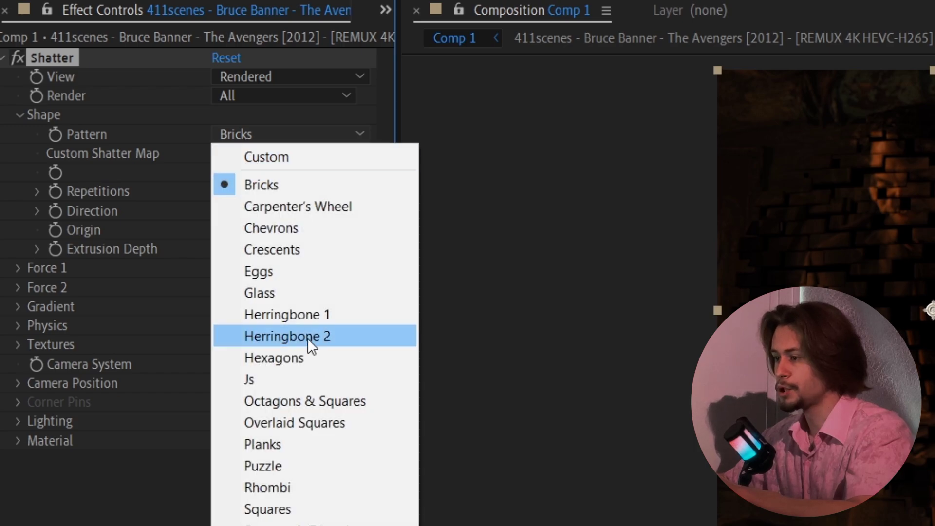
click(259, 292)
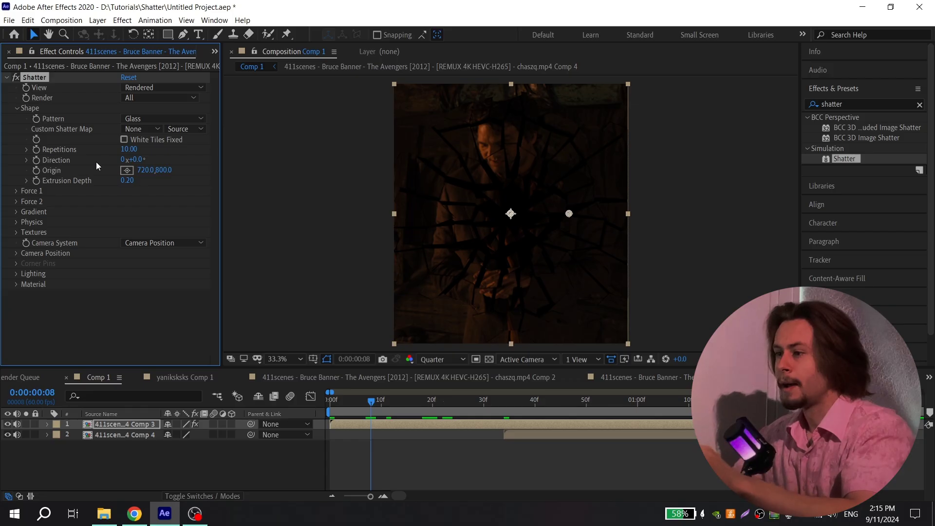
click(128, 150)
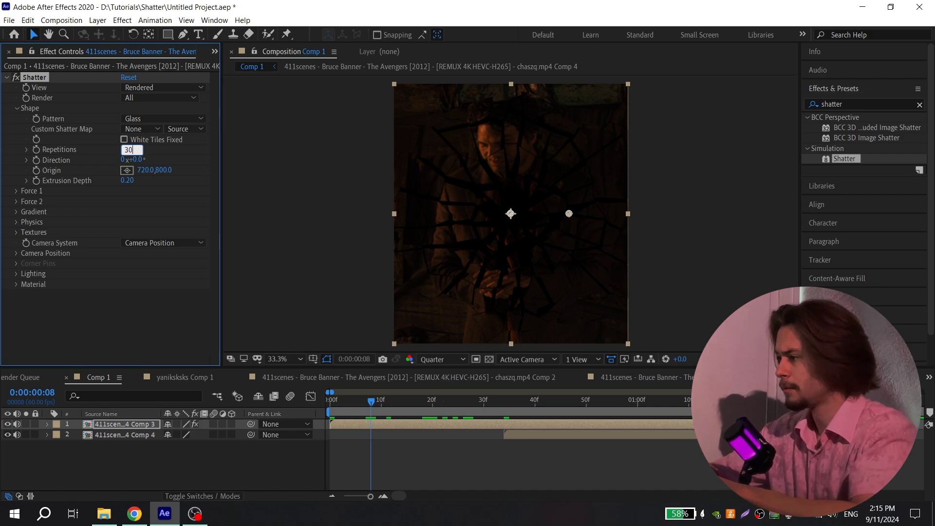
key(Return)
click(16, 107)
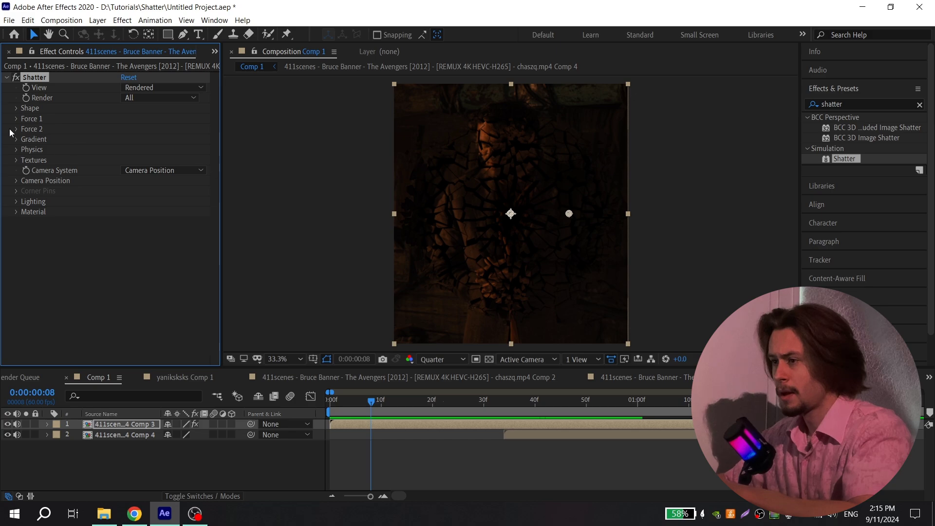
Set the Force 1 radius to 0 and start keyframing it at 0:00:00:34, where the second clip begins.
click(16, 118)
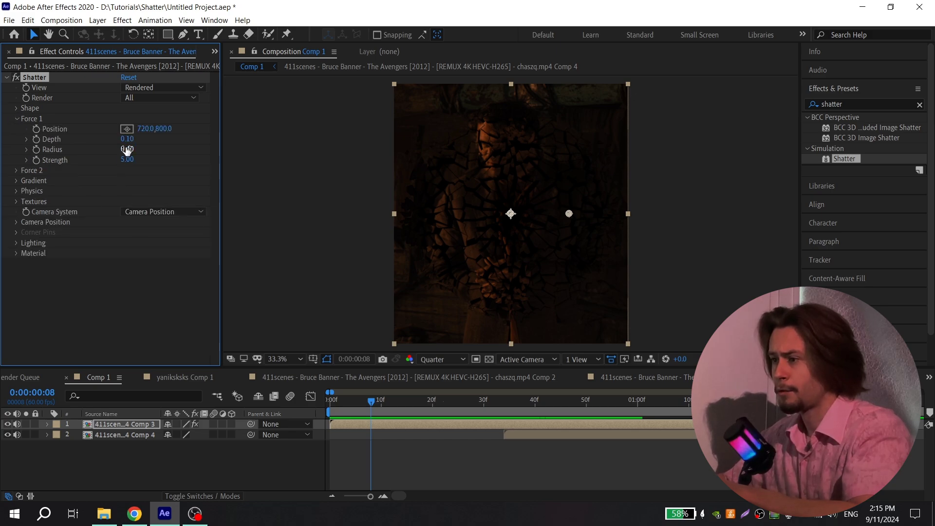
drag(125, 152, 28, 187)
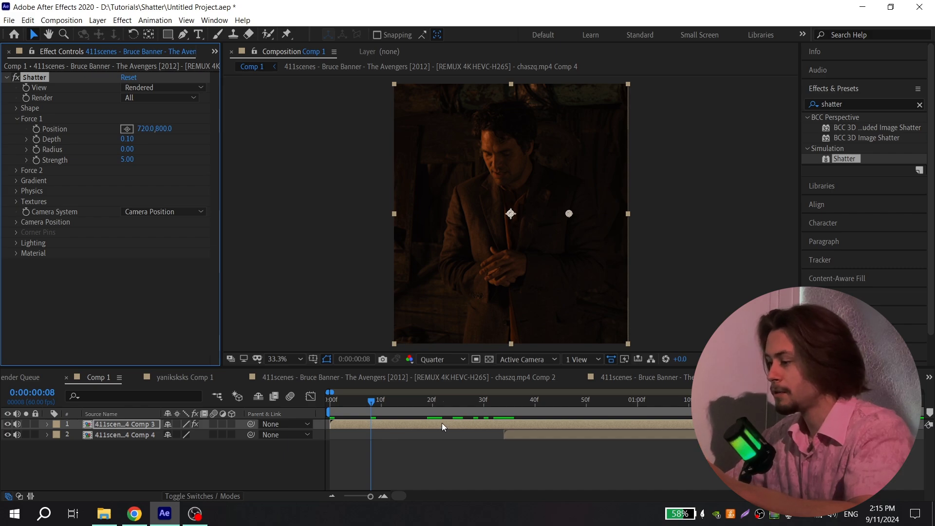
click(502, 403)
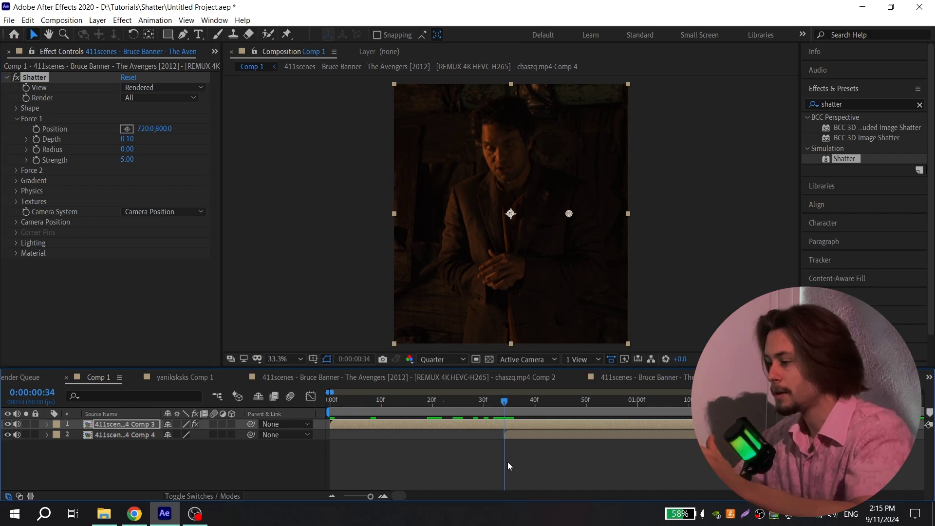
click(37, 152)
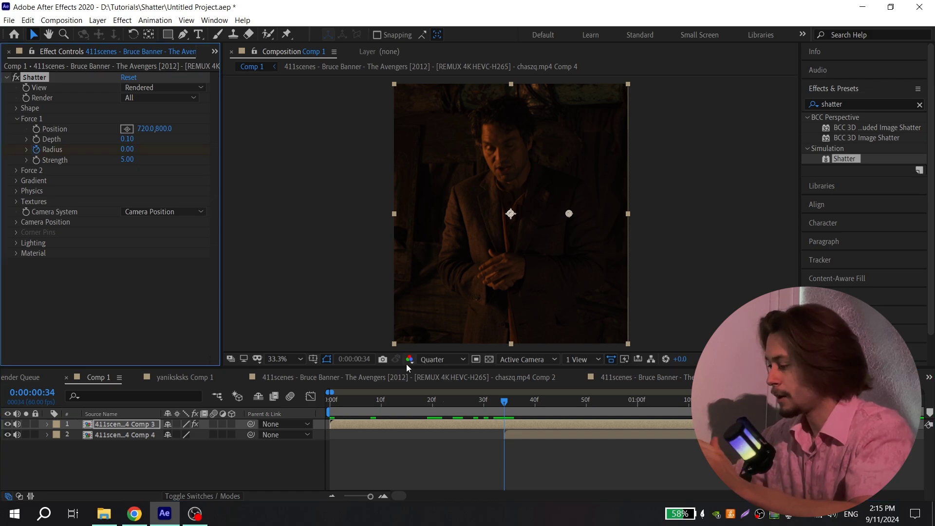
Set the Force 1 radius to 0.80 one frame further on, at 0:00:00:35, and preview the shatter.
key(Page_Down)
click(127, 150)
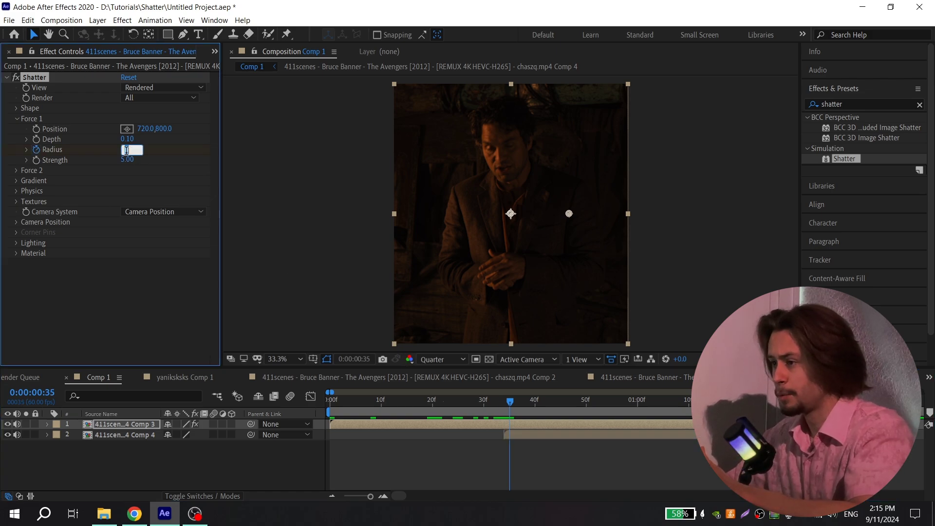
text(0.4)
key(Return)
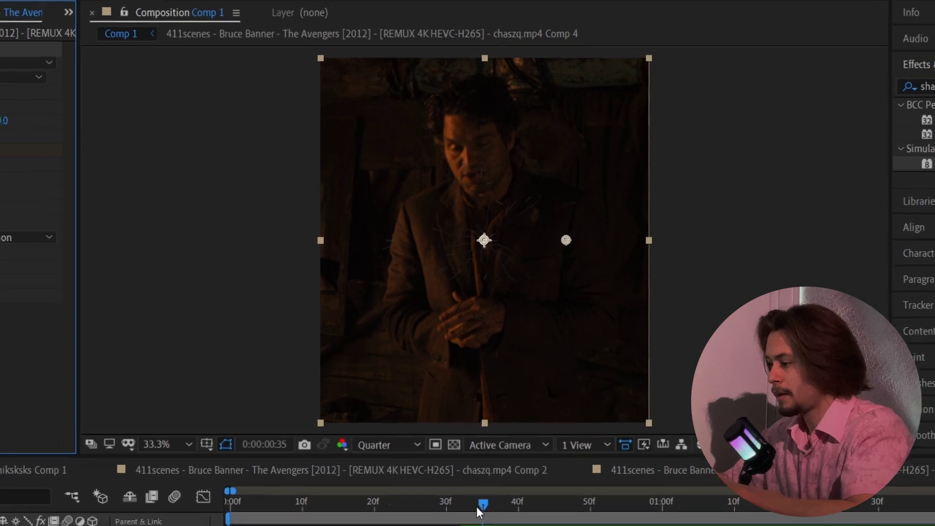
drag(509, 403, 494, 402)
key(space)
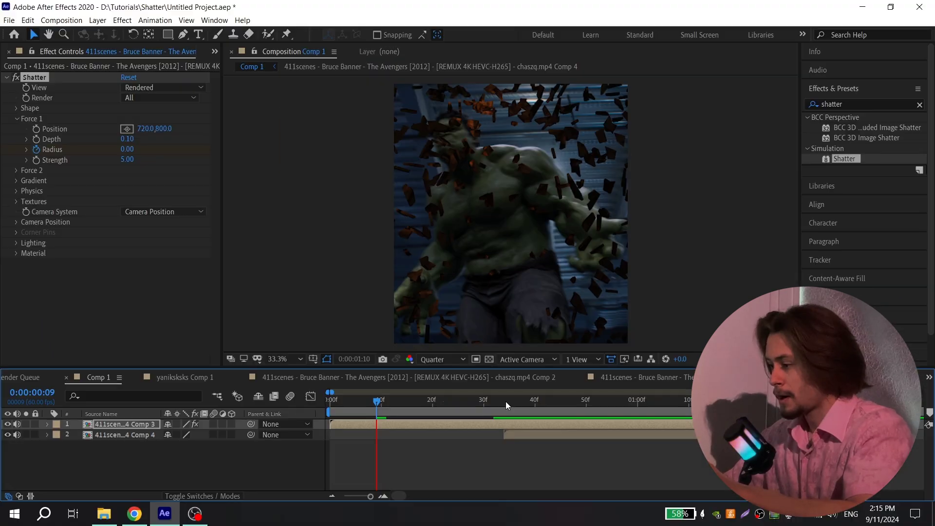
Keyframe the shattered layer's opacity at 100% on 0:00:00:34 and 0% at 0:00:01:28, and preview the fade.
click(504, 403)
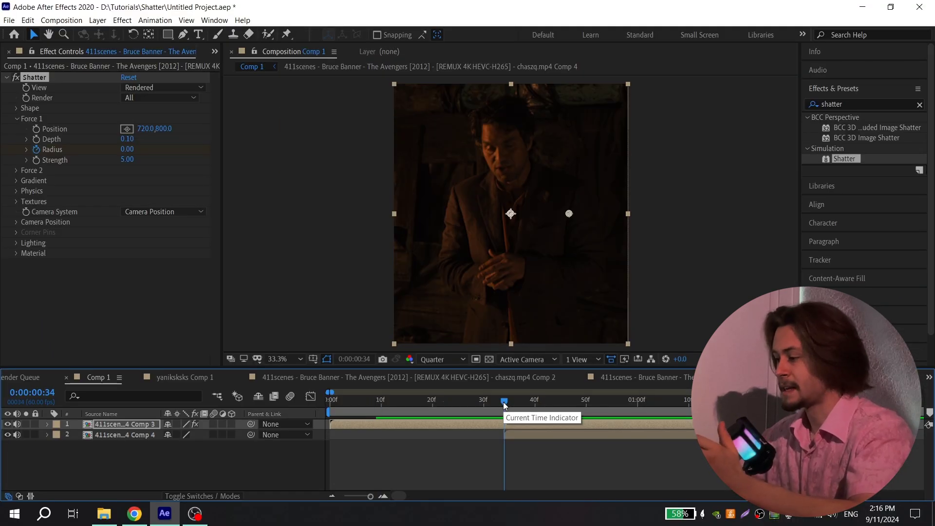
key(t)
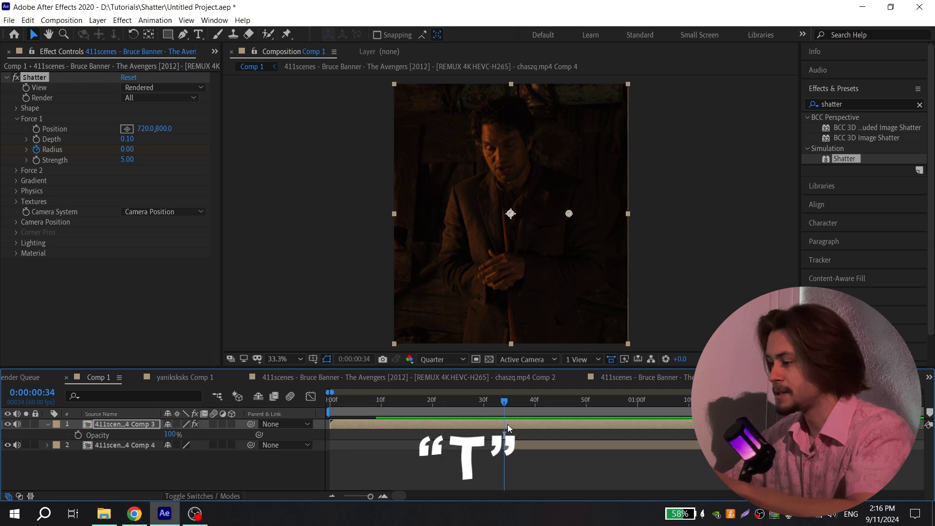
click(78, 435)
key(space)
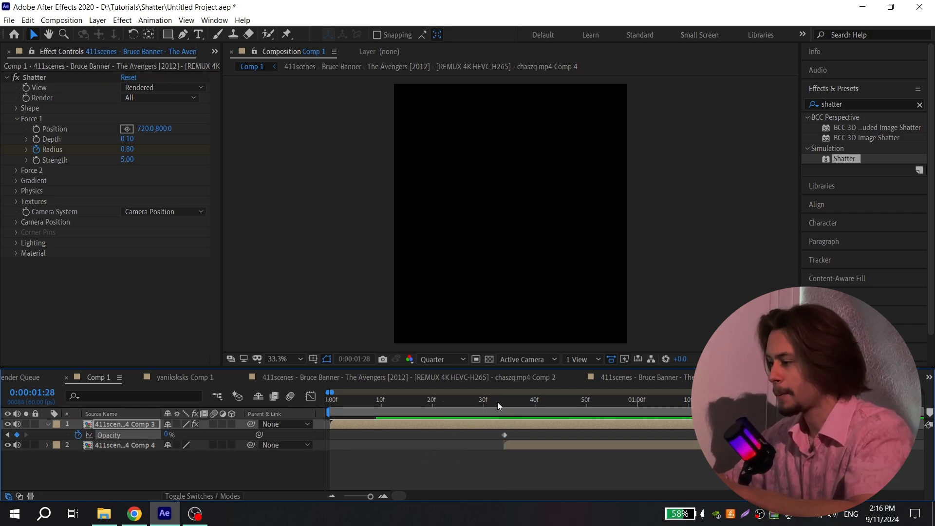
click(495, 402)
key(space)
key(space)
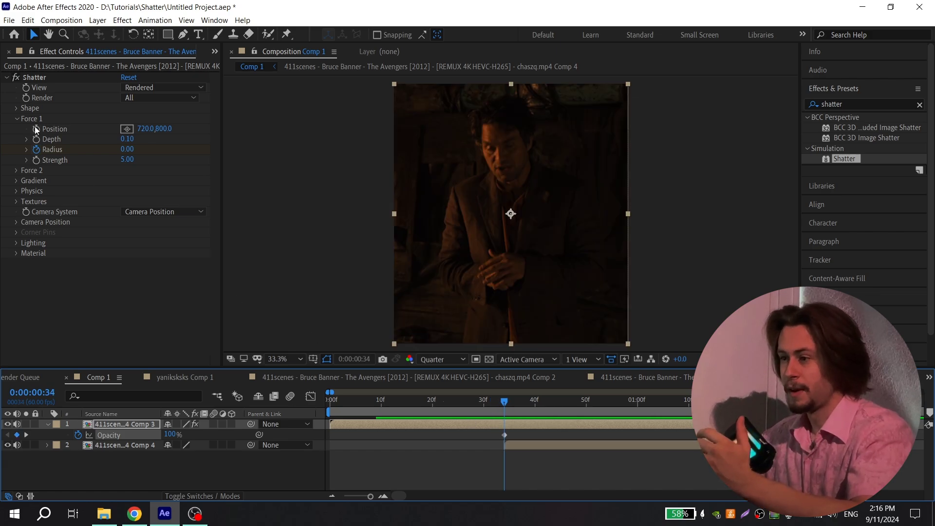
Set Shatter's physics gravity to 0 and viscosity to 0.5, and preview the motion.
click(16, 118)
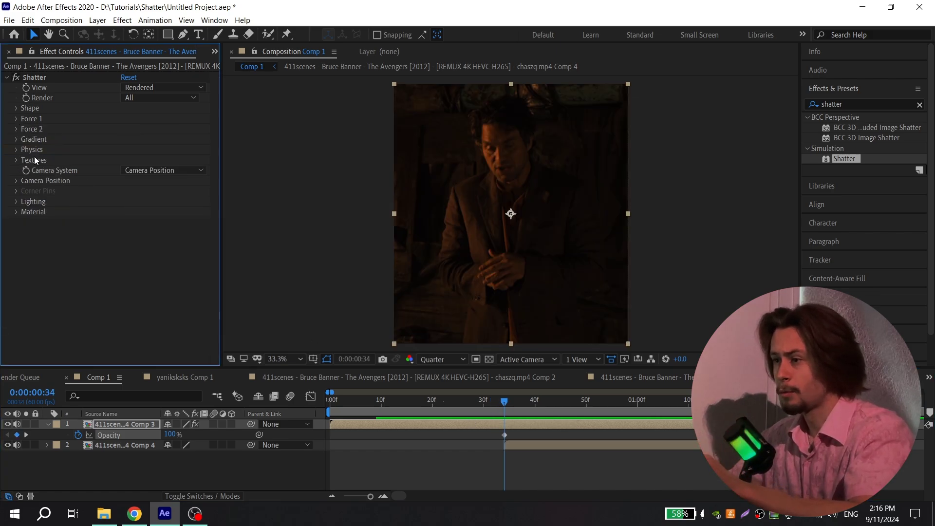
click(16, 149)
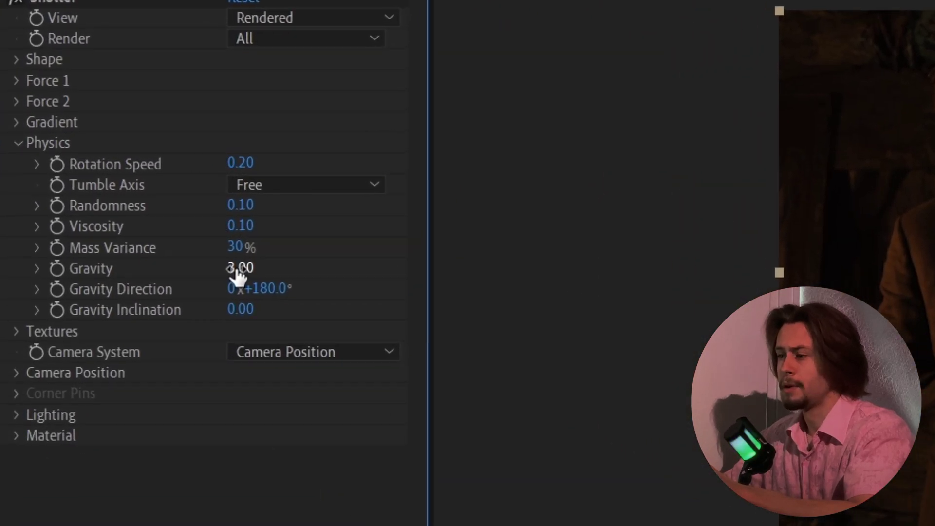
click(126, 212)
text(0)
key(Return)
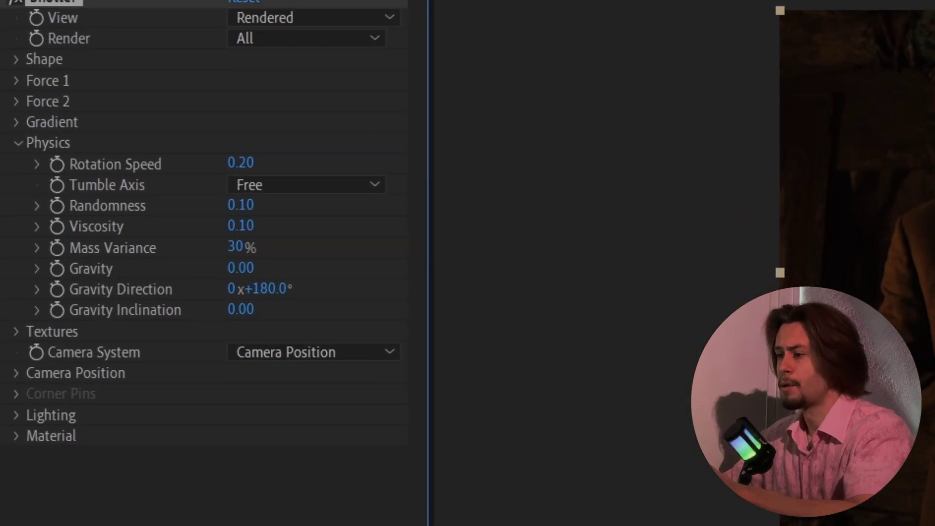
click(229, 227)
text(0.5)
key(Return)
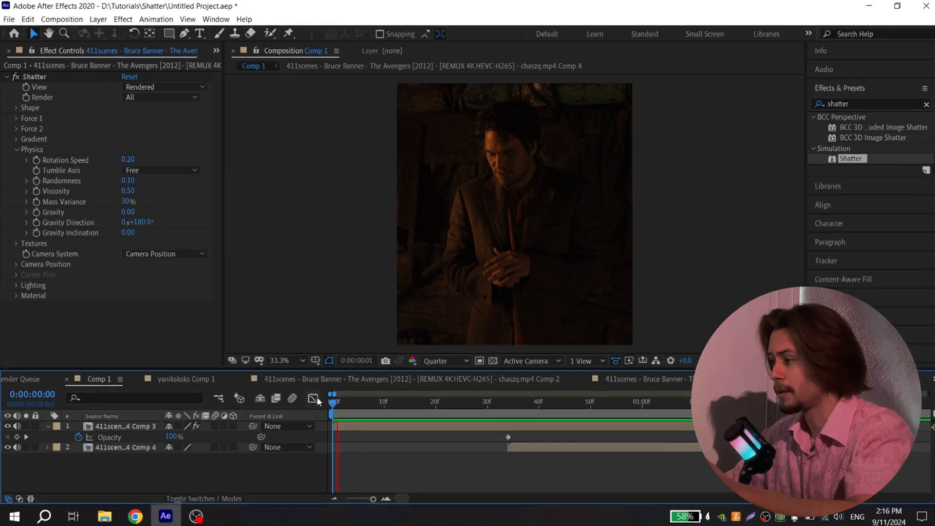
key(space)
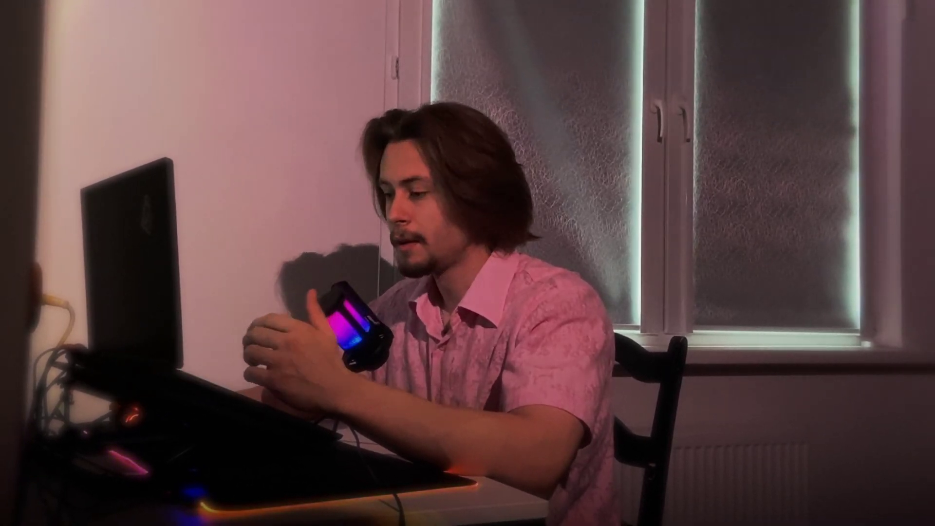
Add an adjustment layer above the clips and trim it to run from 0:00:00:27 to 0:00:00:42.
right_click(202, 452)
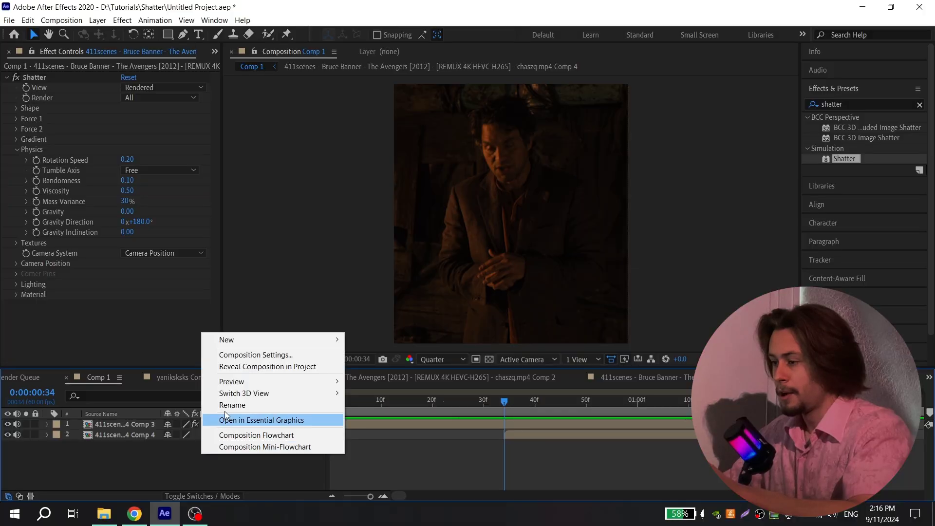
mouse_move(240, 335)
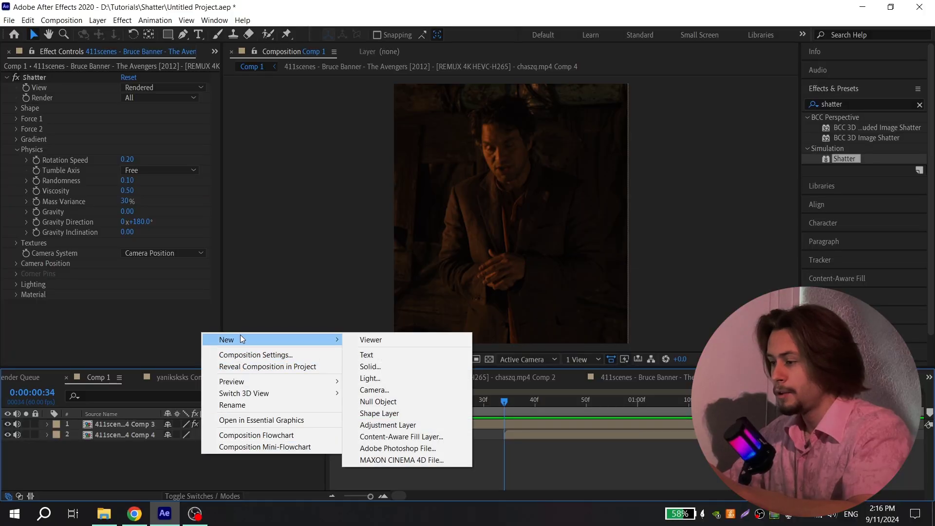
click(412, 426)
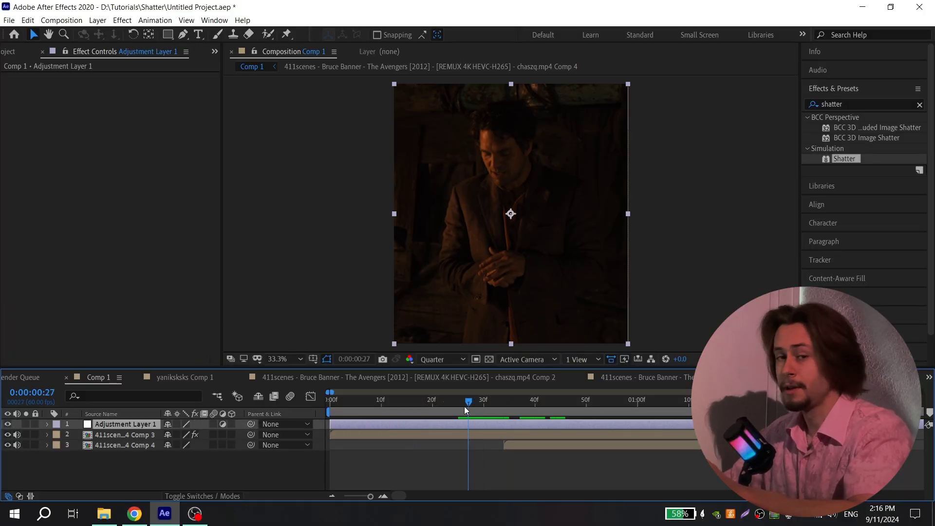
key(ctrl+shift+d)
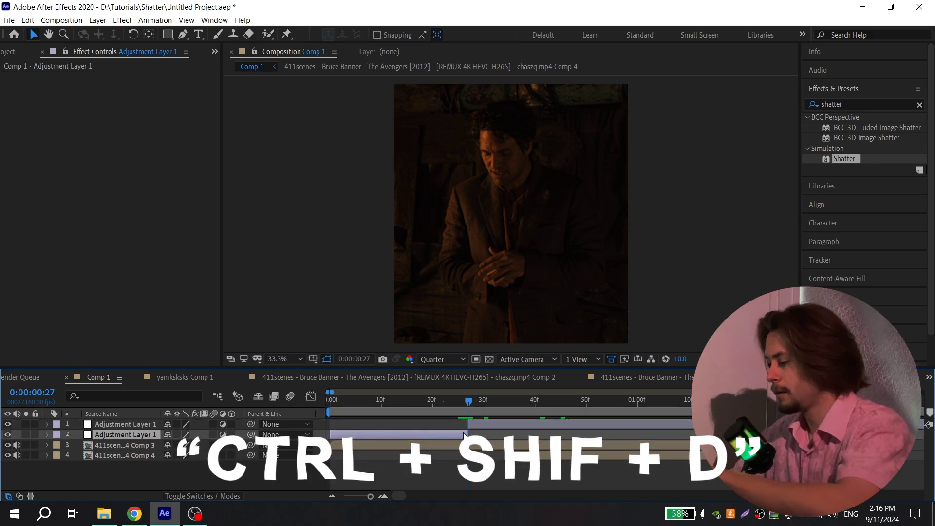
key(Delete)
drag(523, 402, 544, 401)
click(543, 424)
key(ctrl+shift+d)
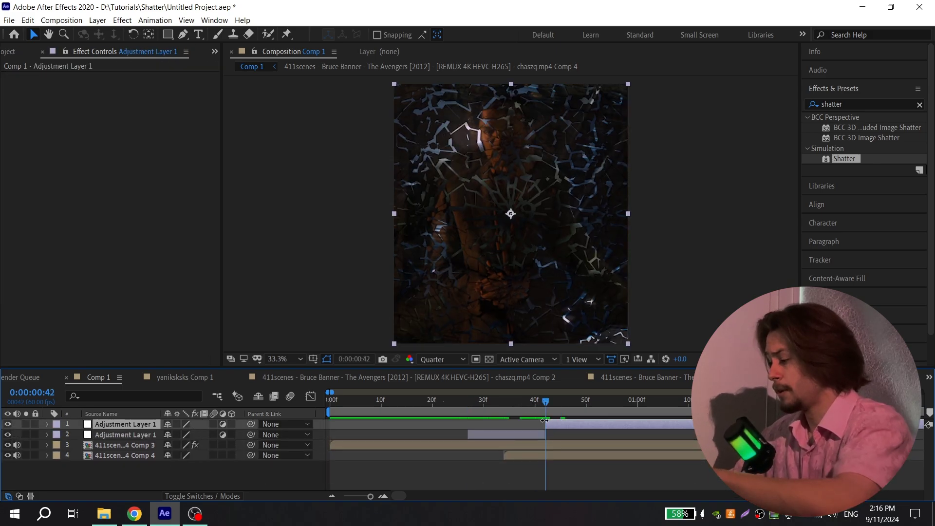
key(Delete)
Move the playhead to 0:00:00:34 and enable motion blur on the adjustment layer.
click(506, 405)
click(212, 423)
Apply the S_Shake effect to the adjustment layer over the cut.
double_click(846, 103)
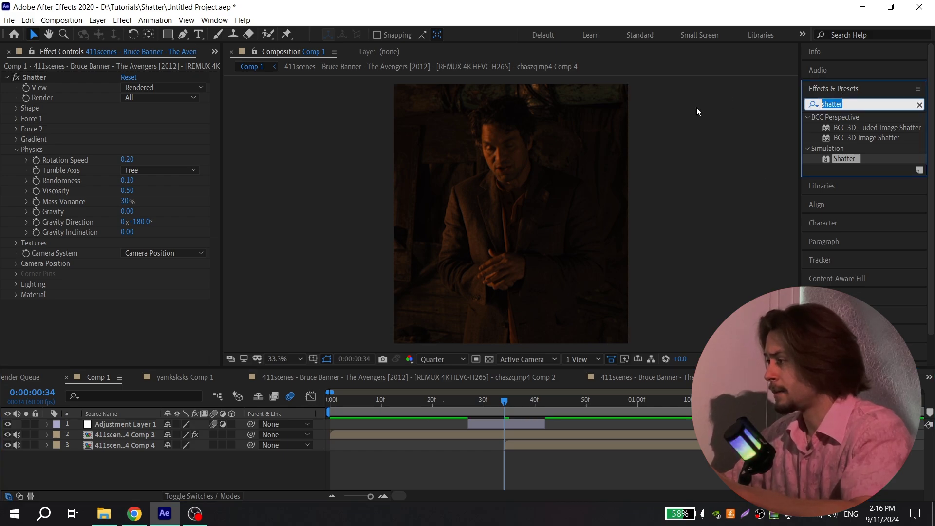
text(s_shake)
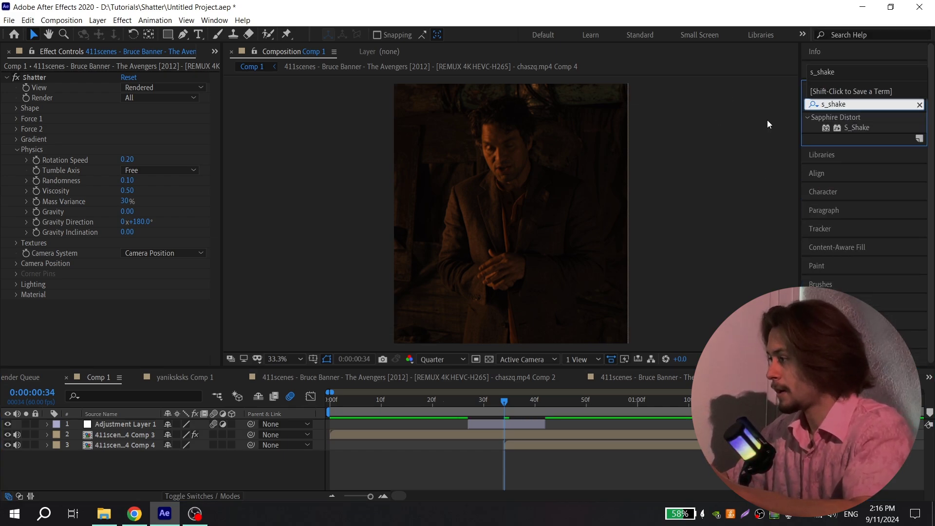
drag(856, 128, 507, 424)
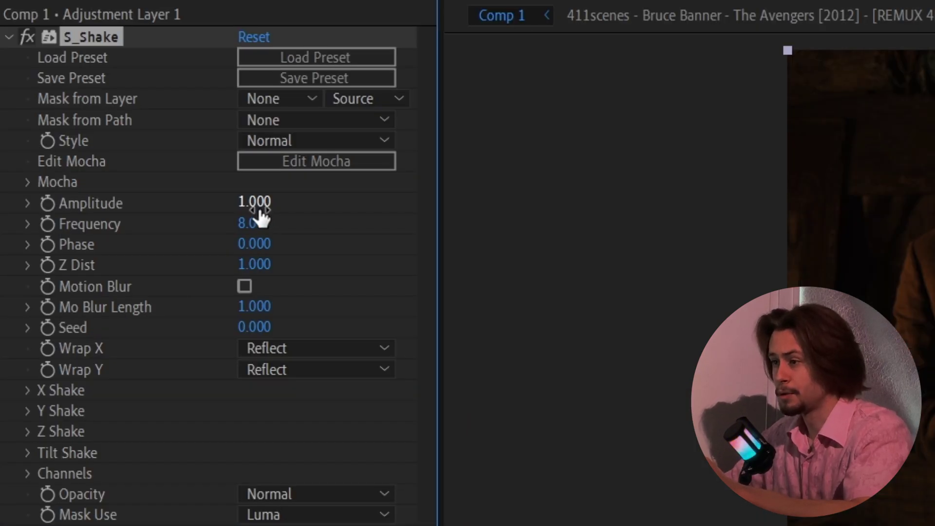
Set S_Shake's amplitude and frequency to 0 and keyframe both at the adjustment layer's start, 0:00:00:27.
drag(263, 228, 53, 387)
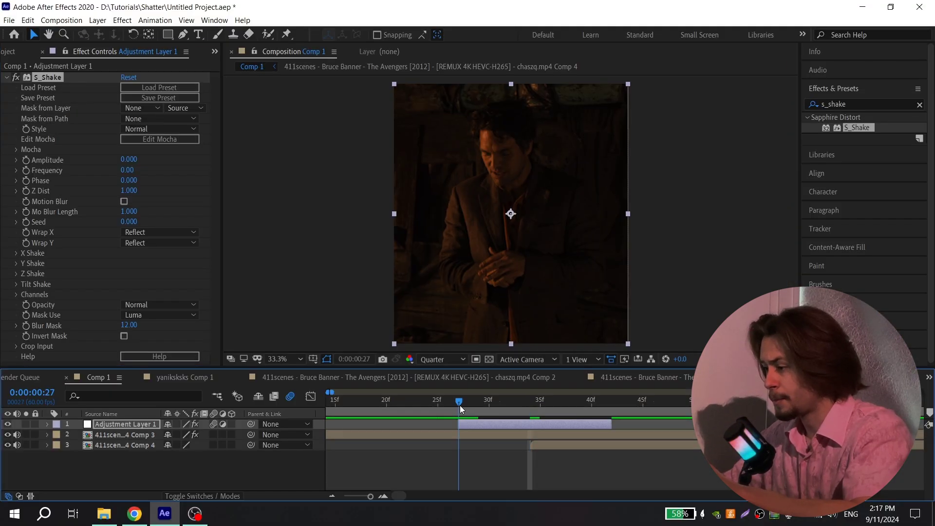
click(25, 160)
click(25, 169)
Keyframe S_Shake's amplitude at 0.7 and frequency at 4 on the cut at 0:00:00:34.
click(530, 402)
click(128, 164)
text(.7)
key(Return)
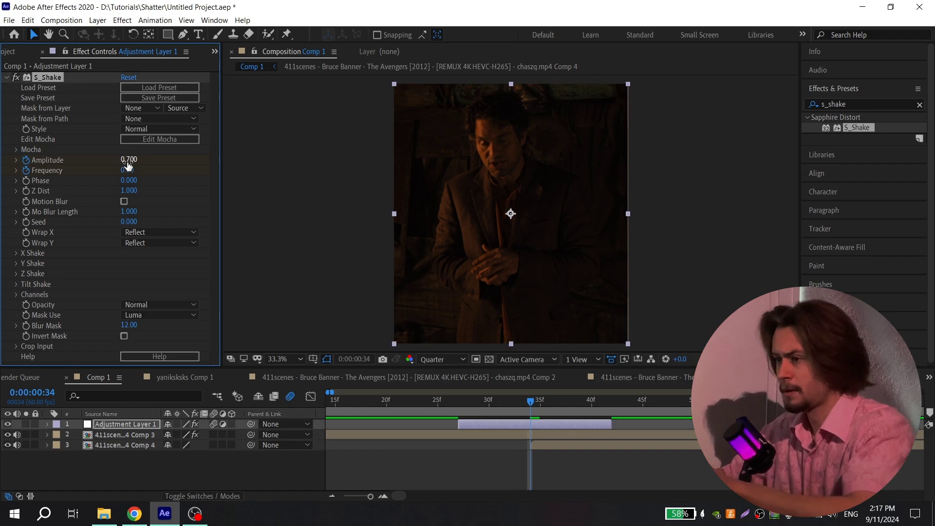
click(132, 171)
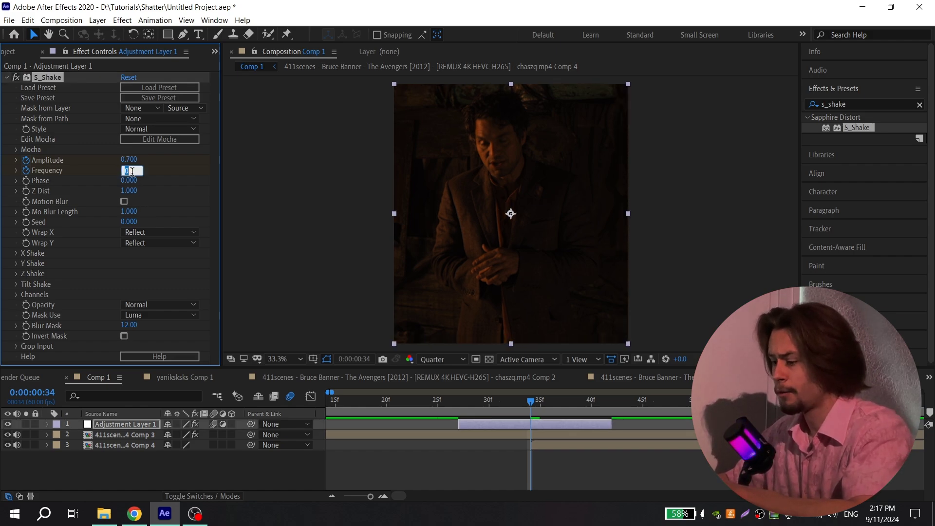
text(4)
key(Return)
Keyframe S_Shake's amplitude and frequency at 0 on 0:00:00:42, the end of the adjustment layer.
click(614, 402)
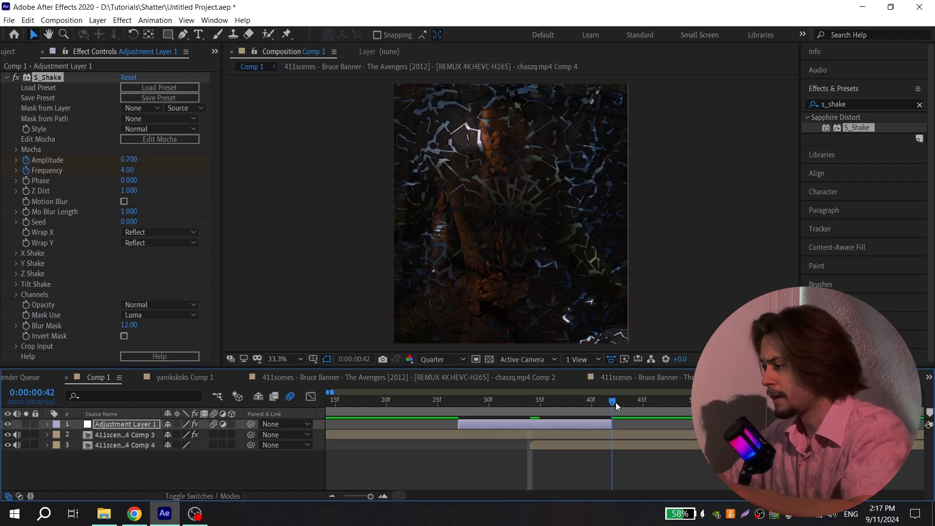
click(133, 160)
text(0)
key(Return)
click(126, 171)
text(0)
key(Return)
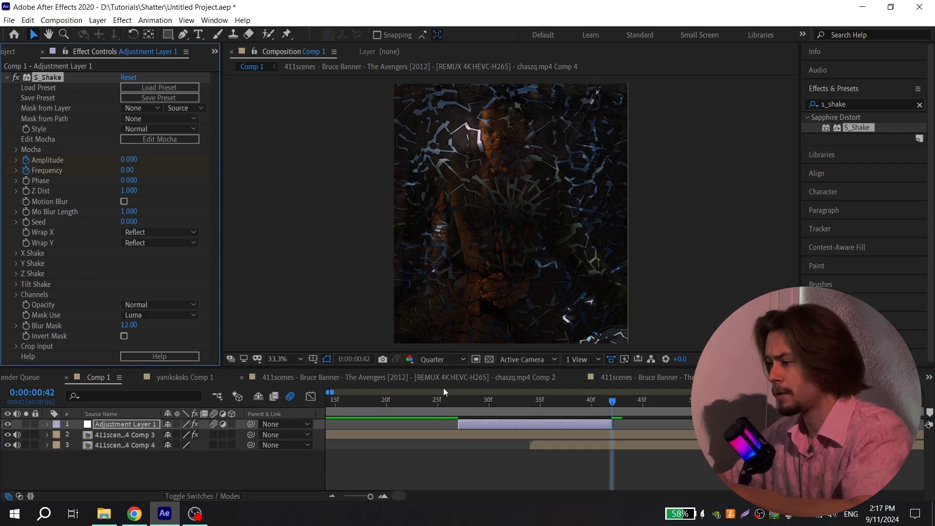
Preview the camera shake across the cut.
click(451, 401)
key(space)
scroll(450, 401, down, 3)
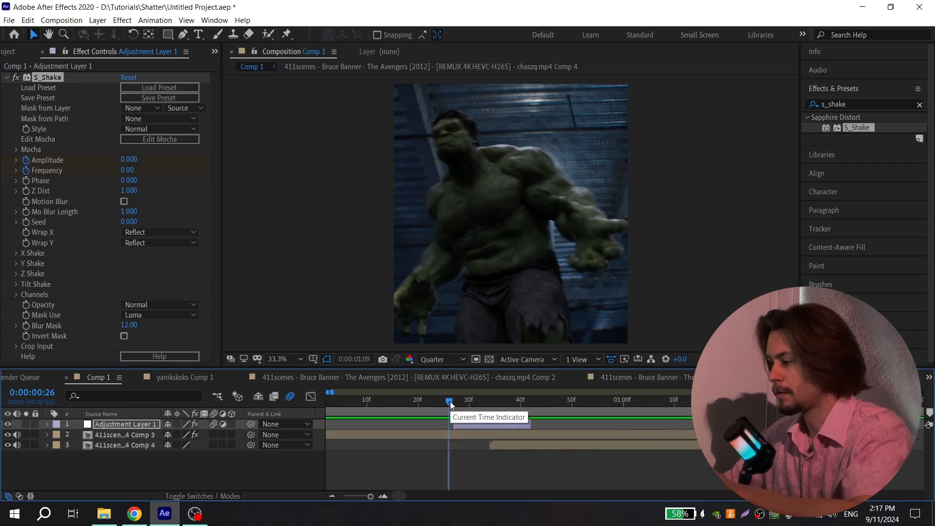
click(388, 401)
scroll(489, 401, up, 3)
With the playhead at 0:00:00:34, add a white 1440 × 1600 px solid above all layers.
click(490, 400)
key(ctrl+z)
key(ctrl+z)
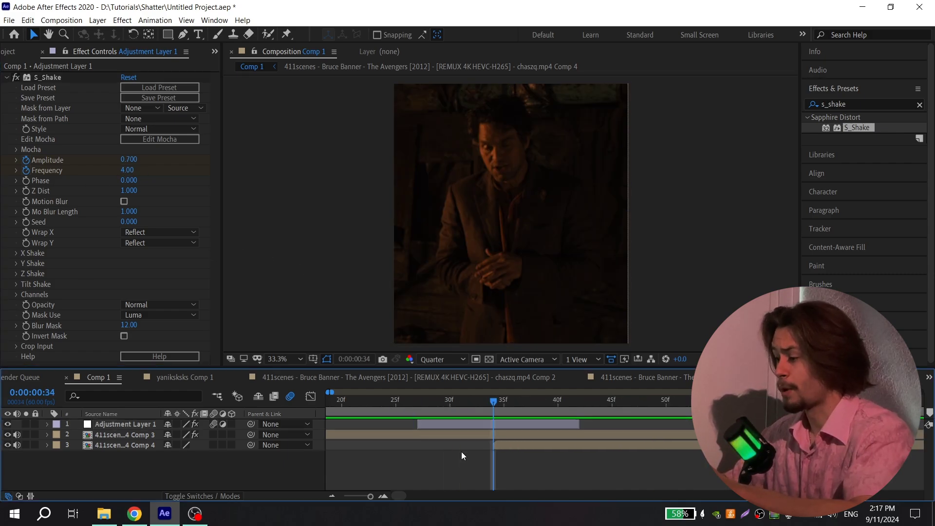
right_click(212, 459)
mouse_move(320, 343)
click(390, 370)
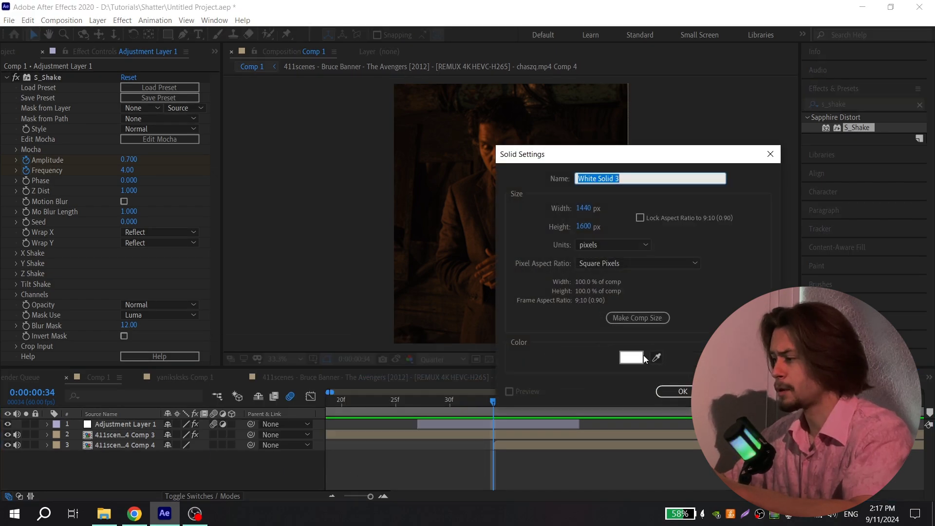
click(673, 392)
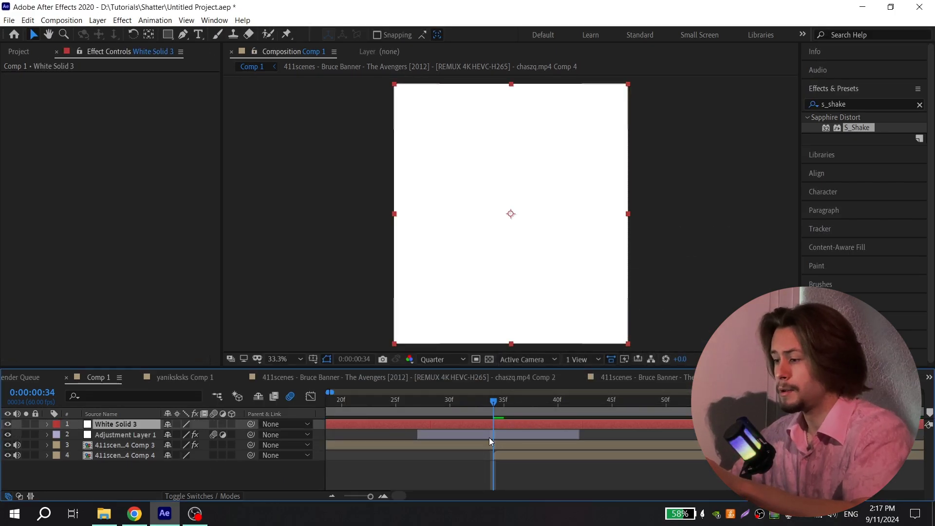
Trim the white solid to run from 0:00:00:34 to 0:00:00:42 and enable its motion blur.
key(alt+bracketleft)
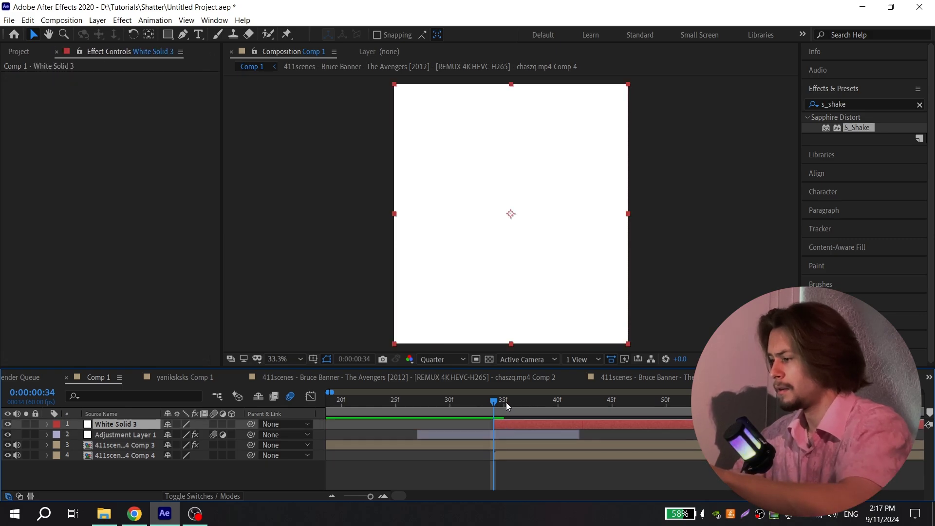
click(568, 400)
drag(566, 400, 578, 401)
key(ctrl+shift+d)
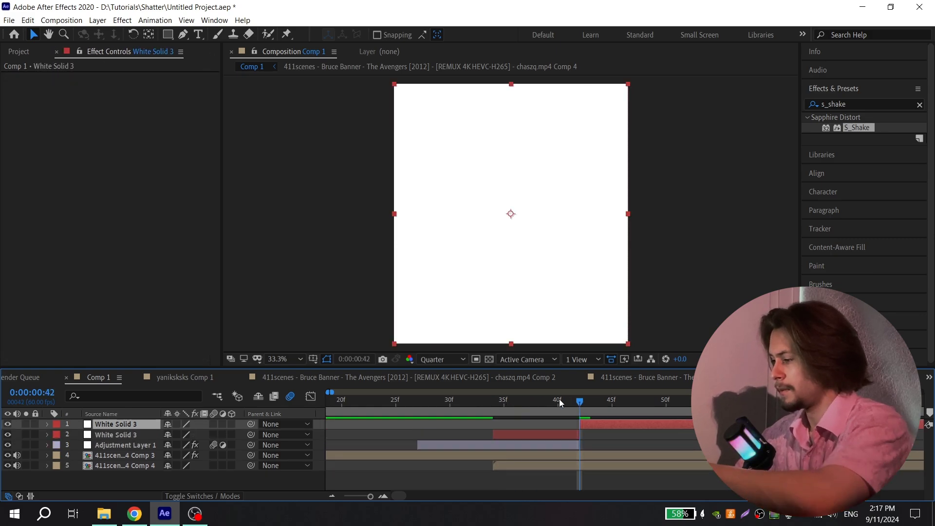
key(Delete)
click(497, 402)
click(213, 424)
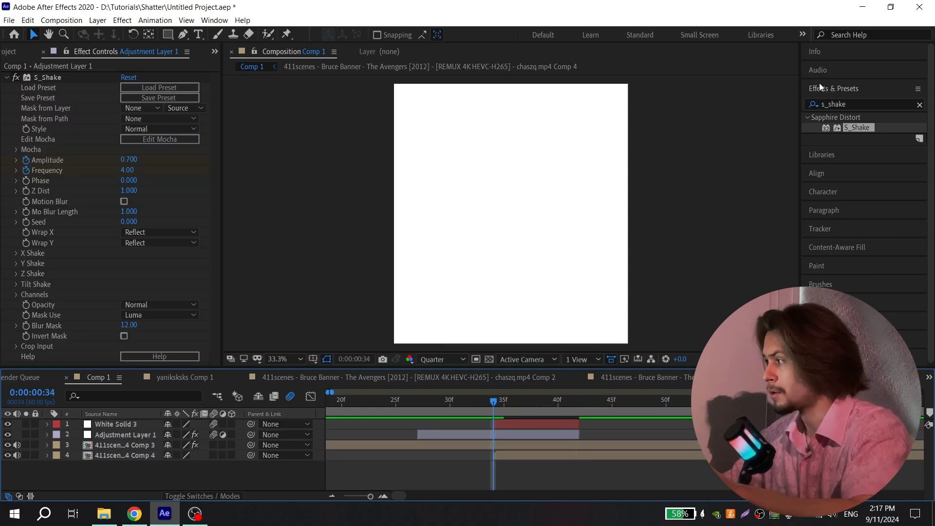
Keyframe the white solid's opacity at 100% on 0:00:00:34 and 0% on 0:00:00:42.
click(532, 424)
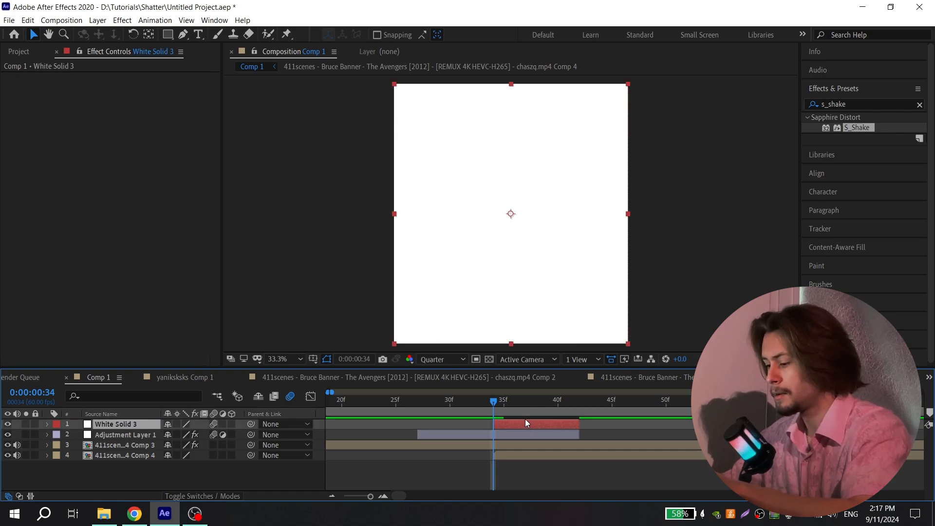
key(t)
click(78, 435)
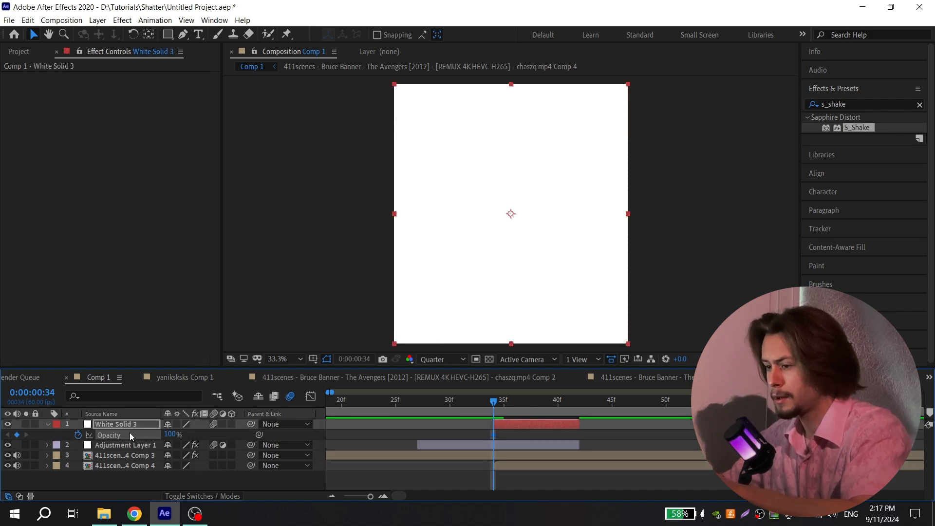
click(578, 401)
drag(170, 435, 115, 436)
Ease the white solid's two opacity keyframes and adjust their curve in the speed graph.
drag(481, 432, 647, 438)
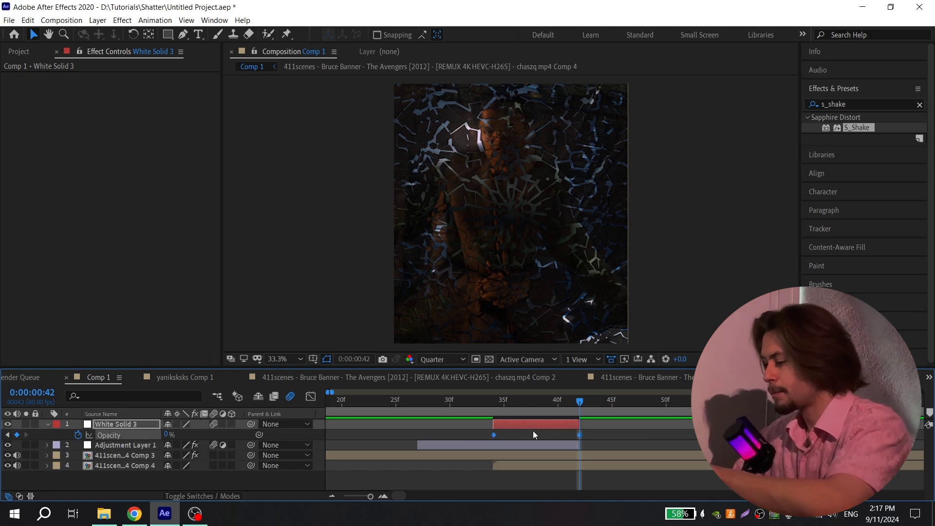
click(309, 397)
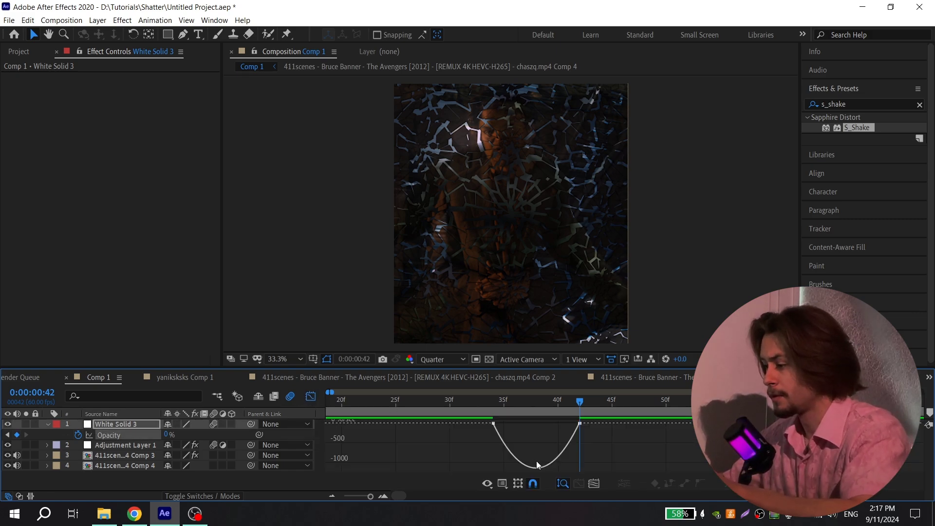
click(503, 483)
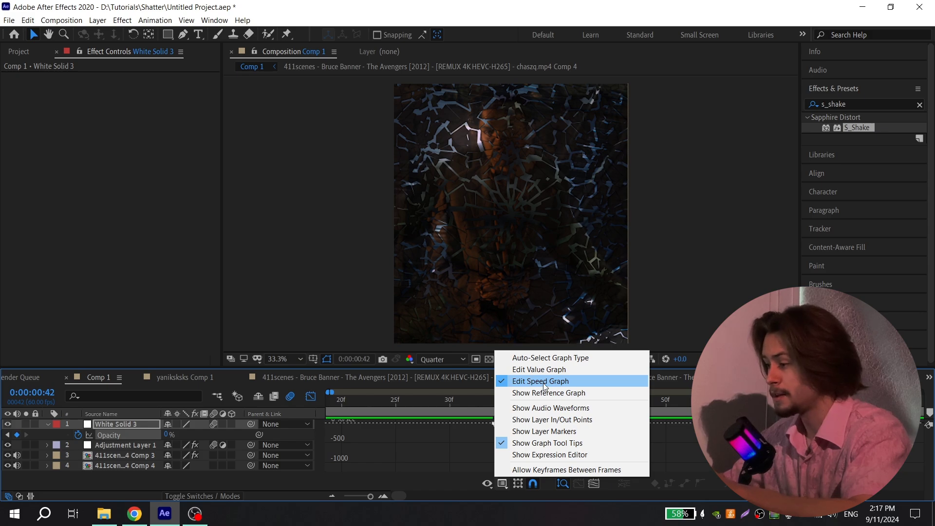
click(478, 428)
drag(619, 431, 478, 422)
click(481, 402)
click(311, 397)
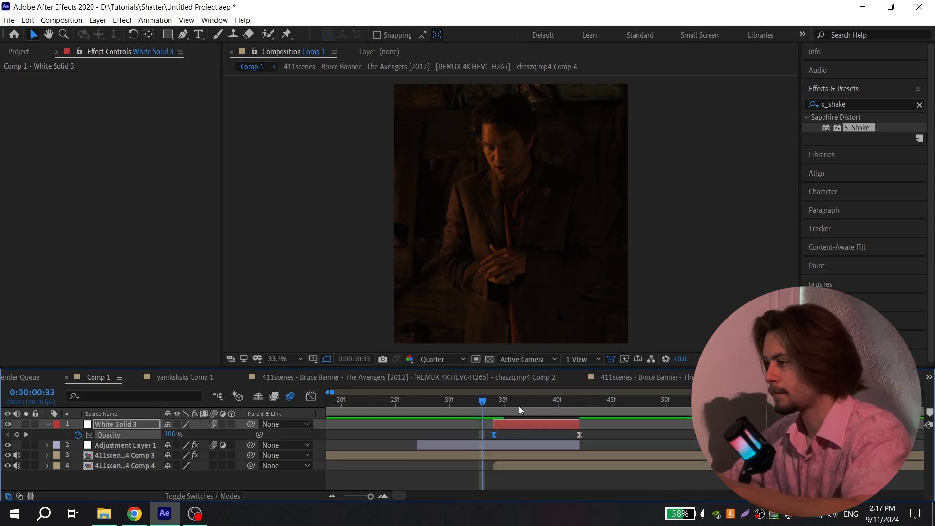
Preview the white flash over the transition and collapse the solid's keyframed properties.
key(space)
scroll(526, 418, down, 3)
key(u)
drag(438, 402, 276, 410)
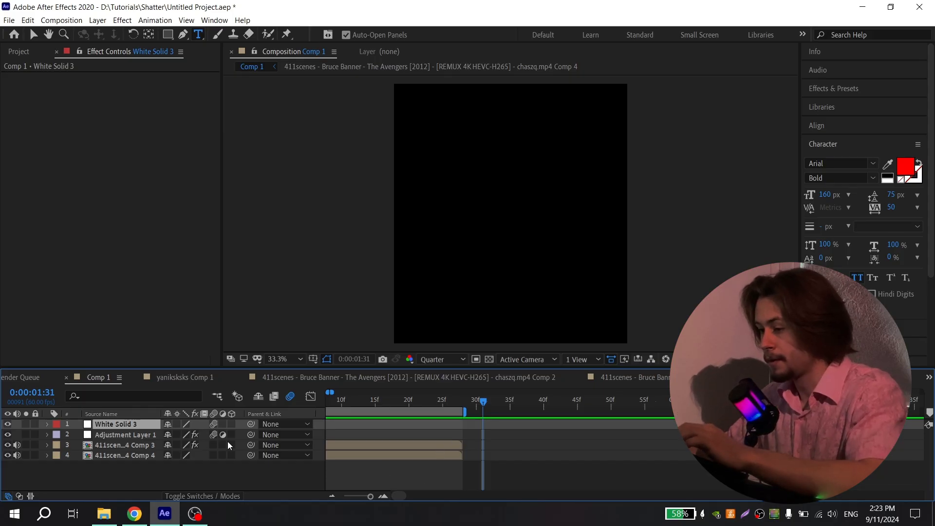
Add a text layer reading "yaniksksks" that starts at 0:00:01:31.
right_click(90, 427)
mouse_move(100, 305)
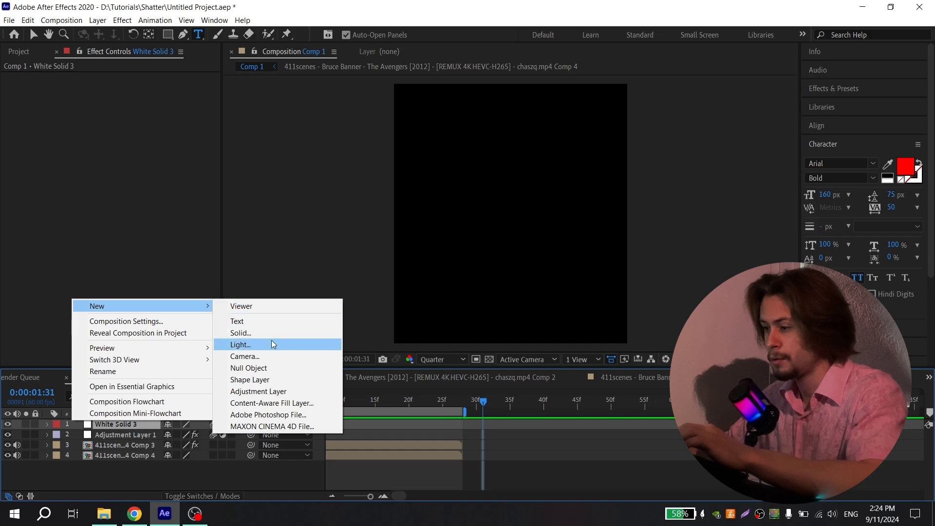
click(253, 321)
click(502, 426)
key(ctrl+shift+d)
key(Delete)
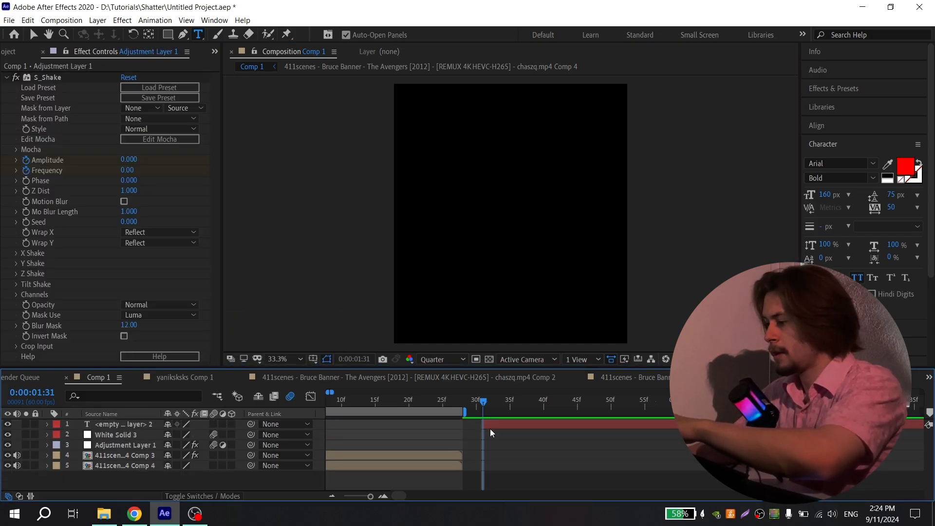
double_click(490, 429)
text(yaniksksks)
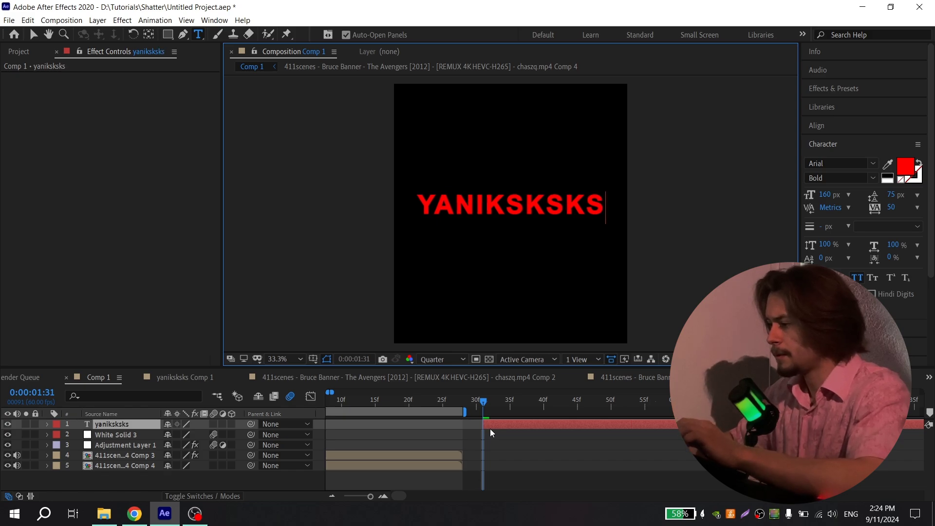
Center the text layer vertically in the composition and pre-compose it.
click(490, 428)
click(817, 125)
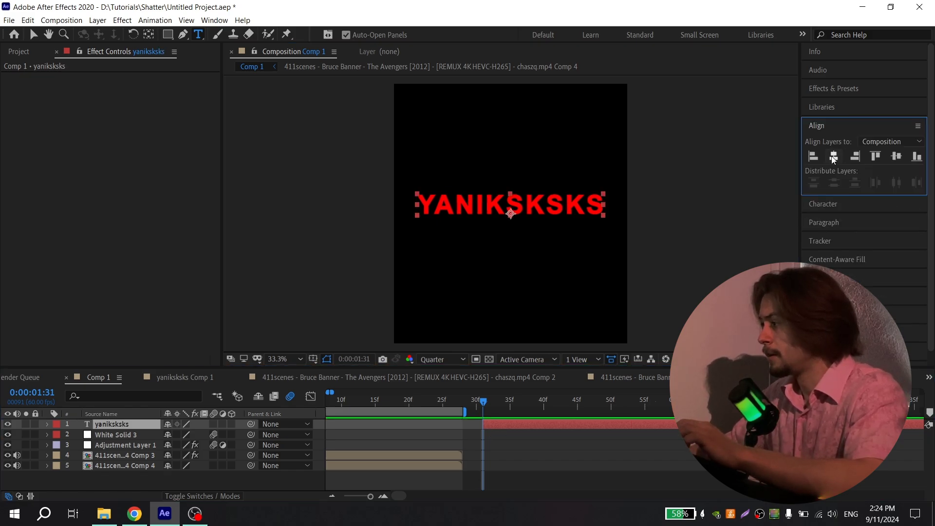
click(897, 157)
right_click(506, 426)
click(554, 366)
click(545, 340)
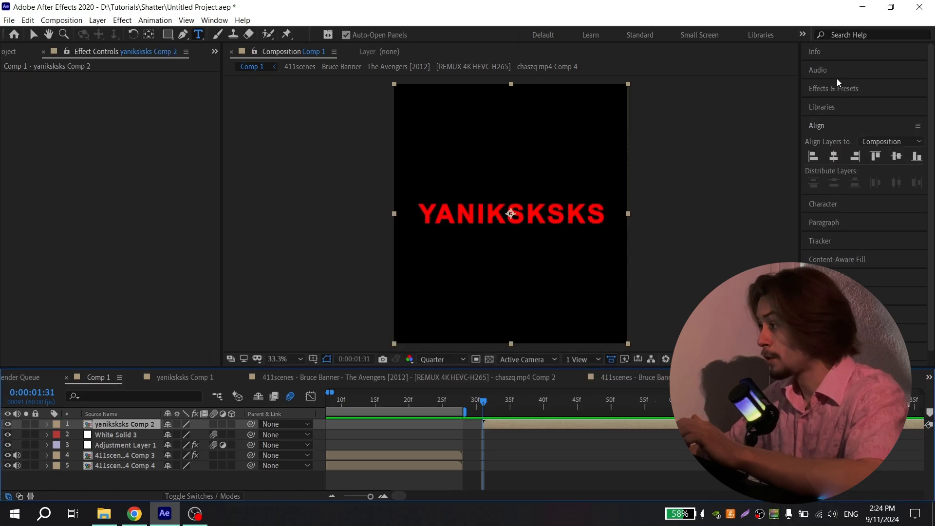
Apply the Shatter effect to the pre-composed text and set its view to Rendered.
click(839, 90)
drag(842, 162, 513, 425)
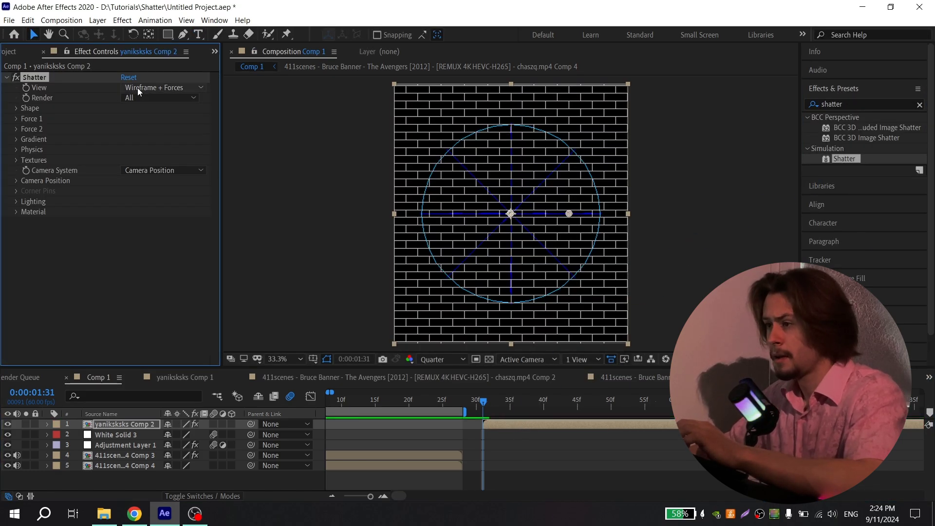
click(131, 89)
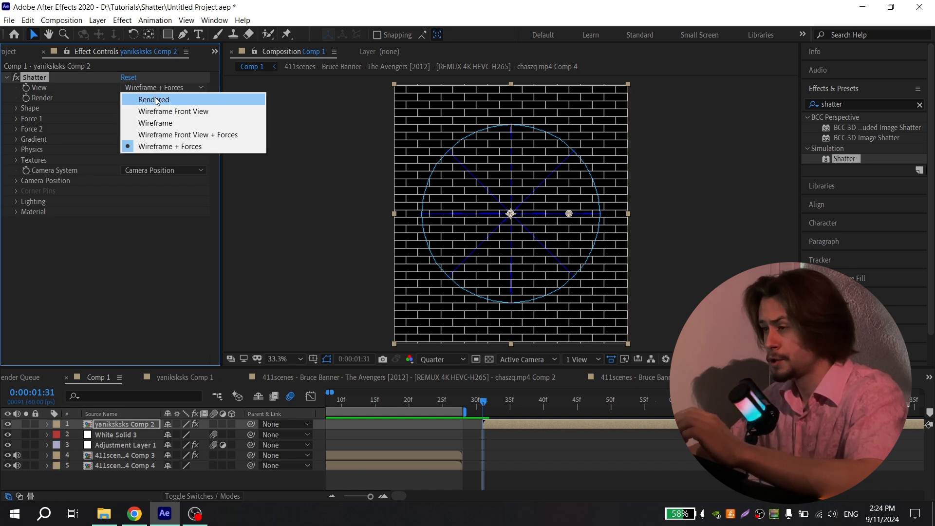
click(154, 100)
Check the text breaking at 0:00:01:37, then set Shatter's shape pattern to Glass with 35 repetitions.
drag(485, 405, 525, 404)
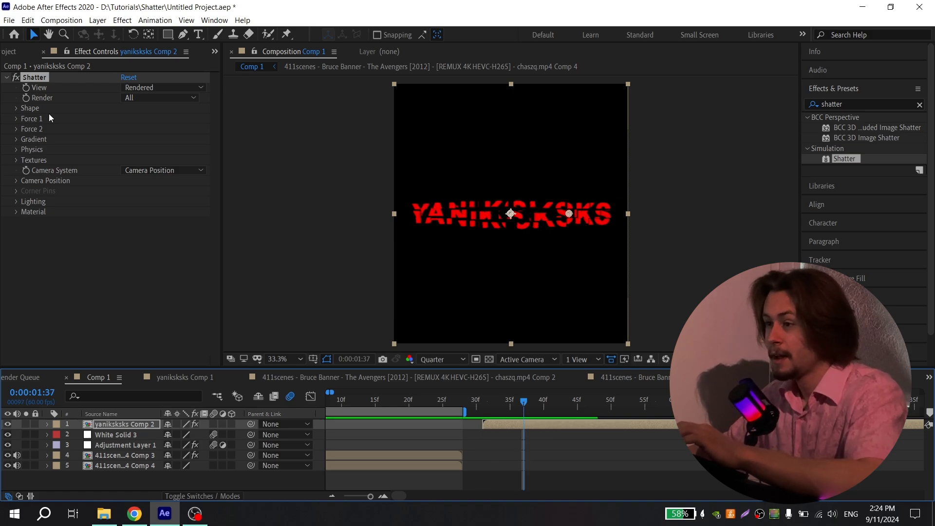
click(29, 108)
click(147, 119)
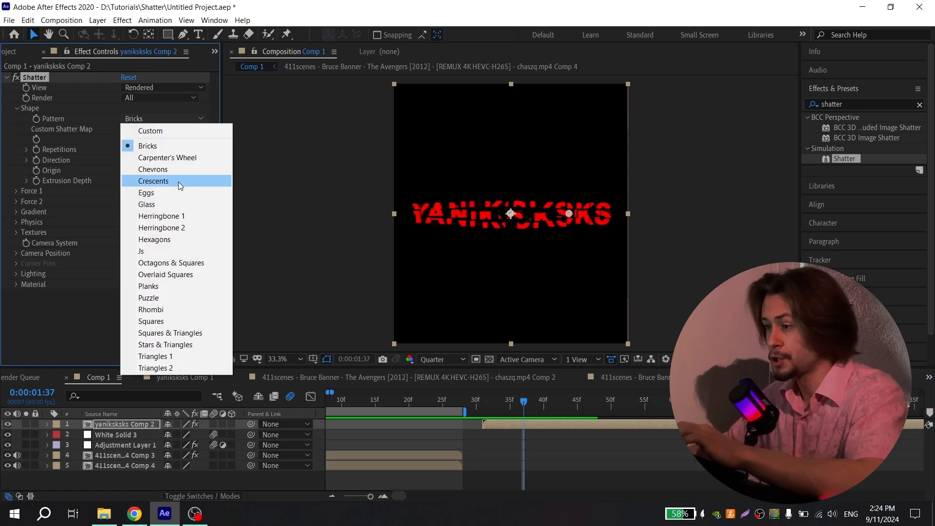
click(171, 205)
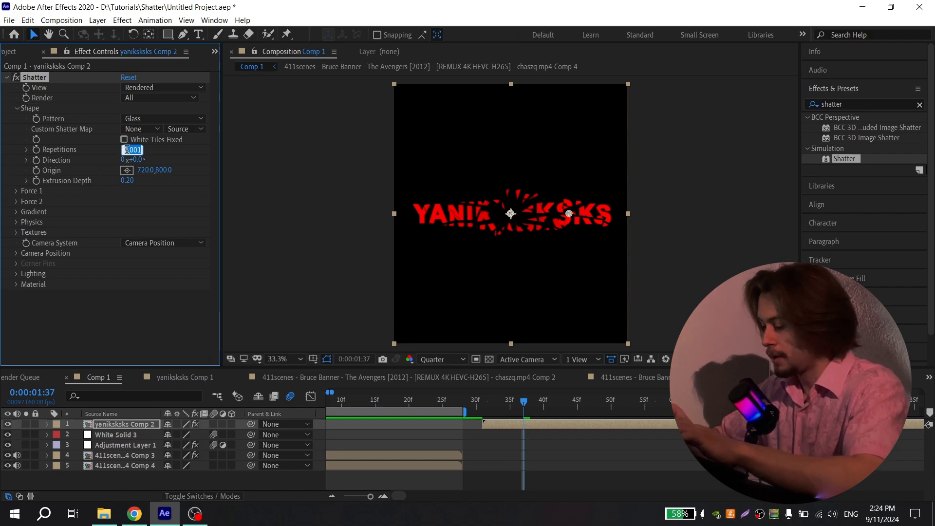
key(Return)
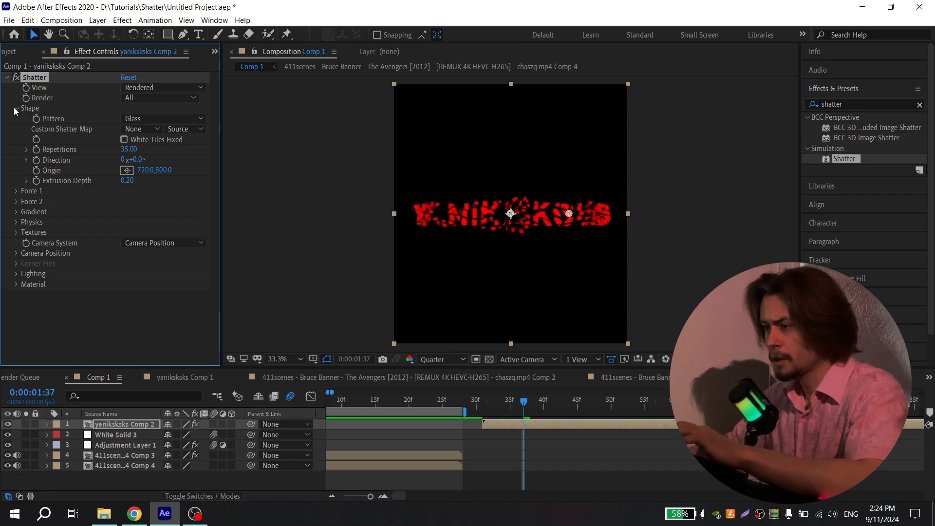
click(15, 109)
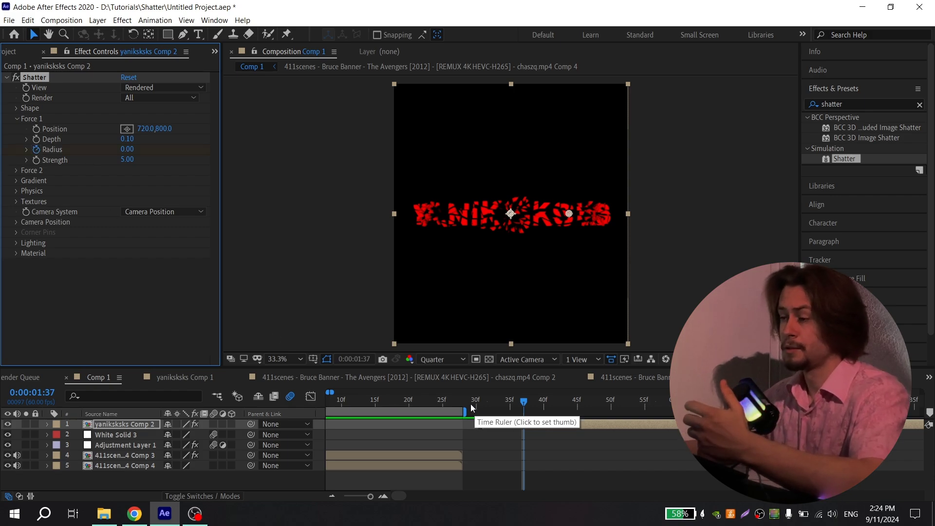
key(ctrl+z)
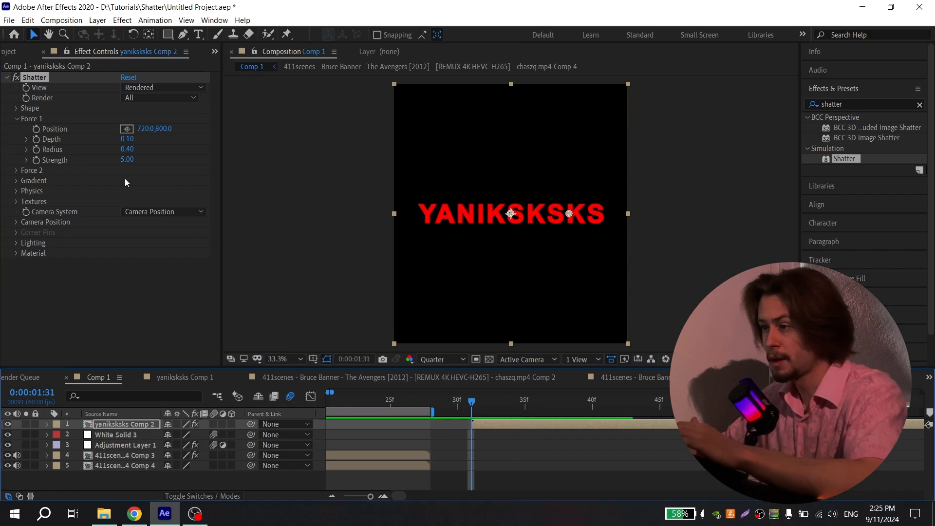
click(17, 118)
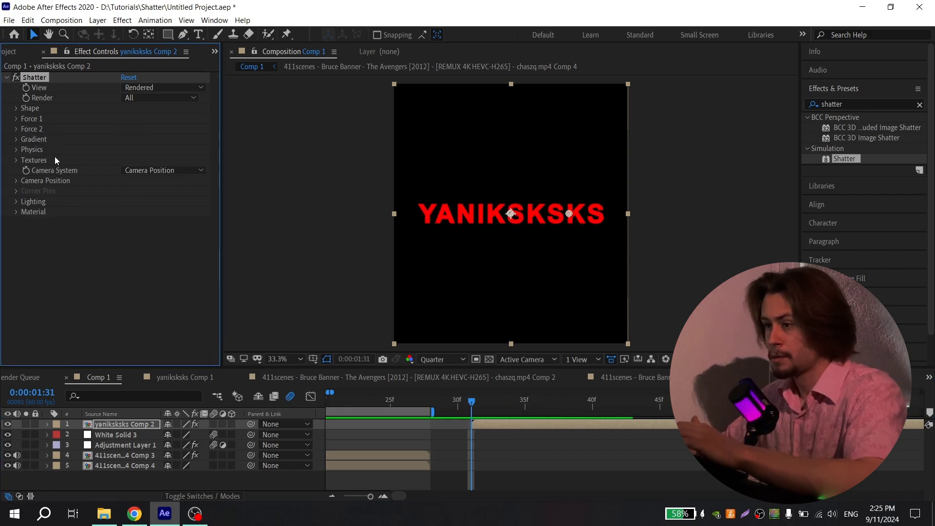
Set the viscosity in Shatter's physics to 0.5 and preview the text breaking from 0:00:01:31.
click(17, 149)
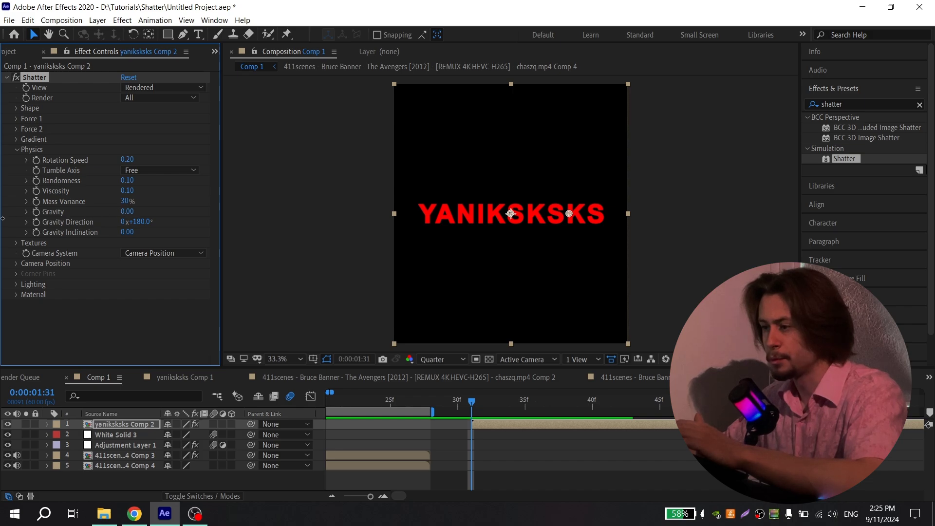
click(127, 191)
text(0.5)
key(Return)
click(282, 278)
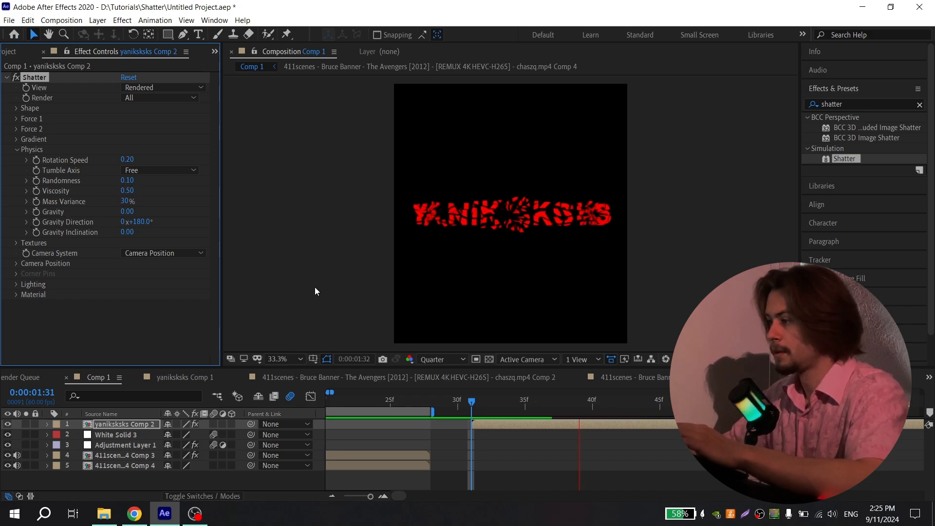
key(space)
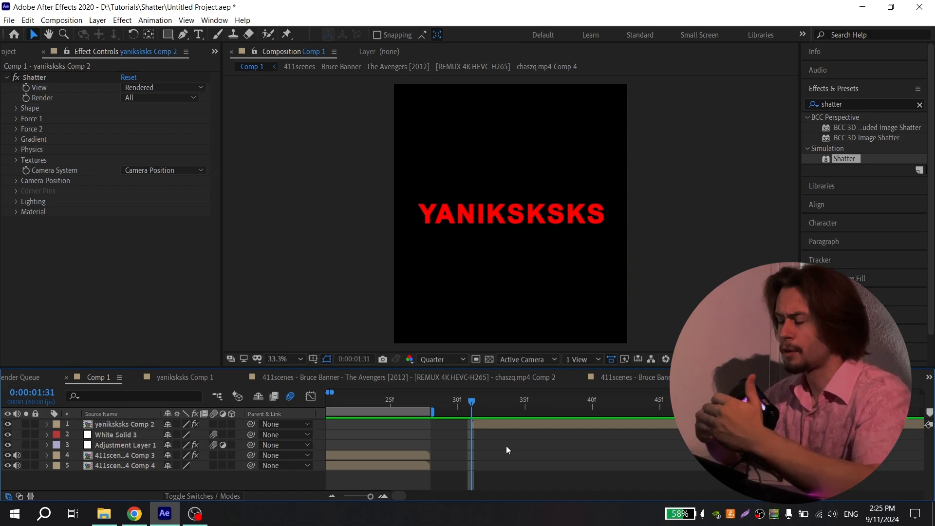
Add a comp-sized white solid at 0:00:01:31 above the text layer and hide it.
right_click(234, 475)
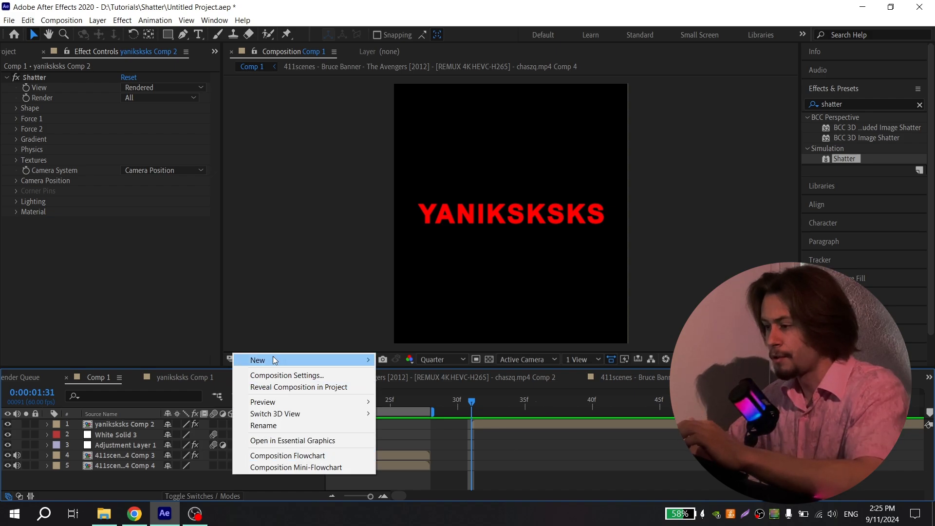
mouse_move(273, 361)
click(410, 386)
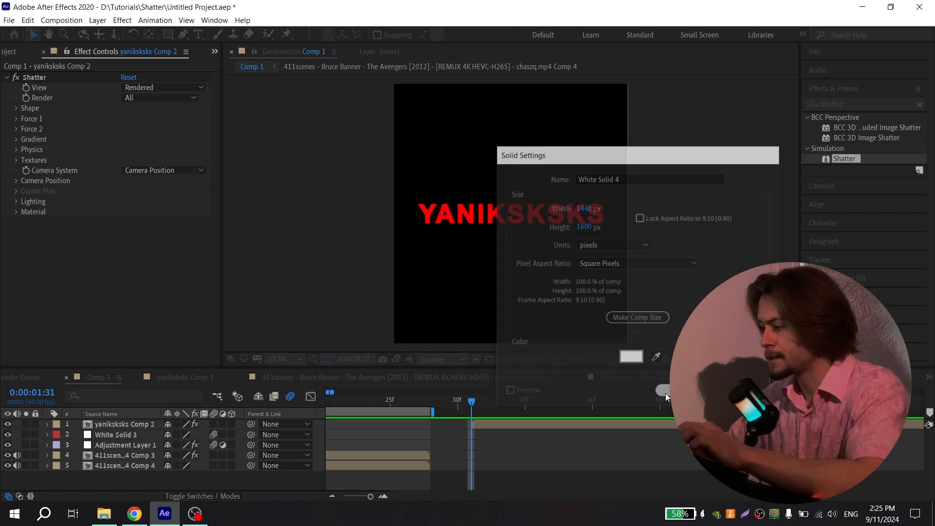
click(666, 393)
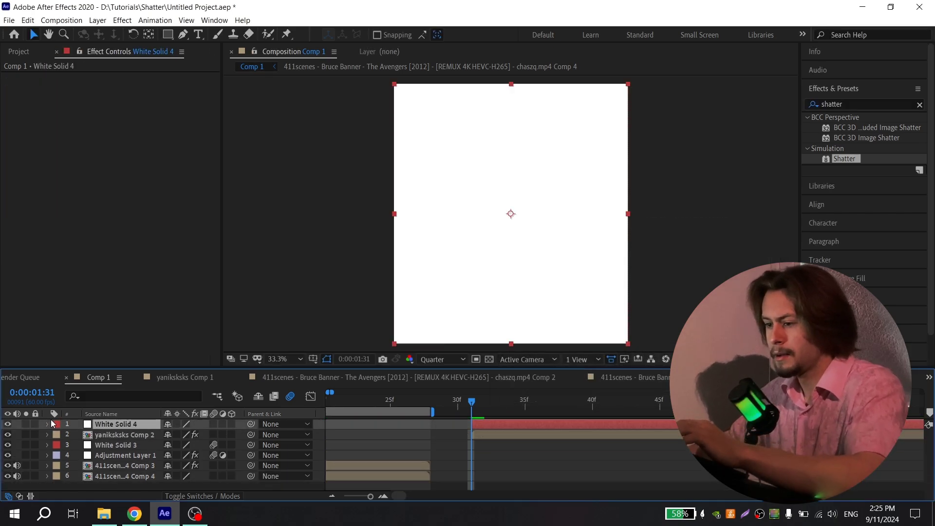
click(7, 424)
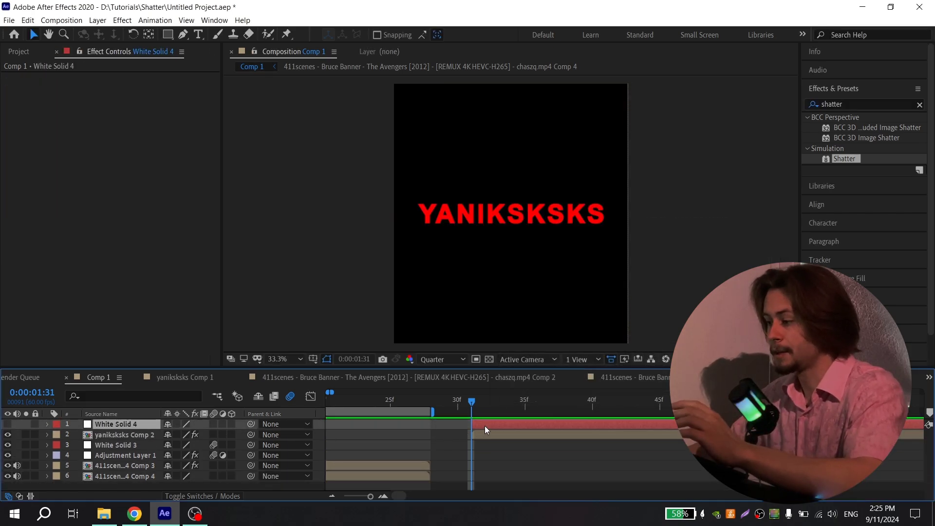
Draw a closed Pen mask on the hidden white solid around the first letters of the text, from Y to about the first S.
click(183, 38)
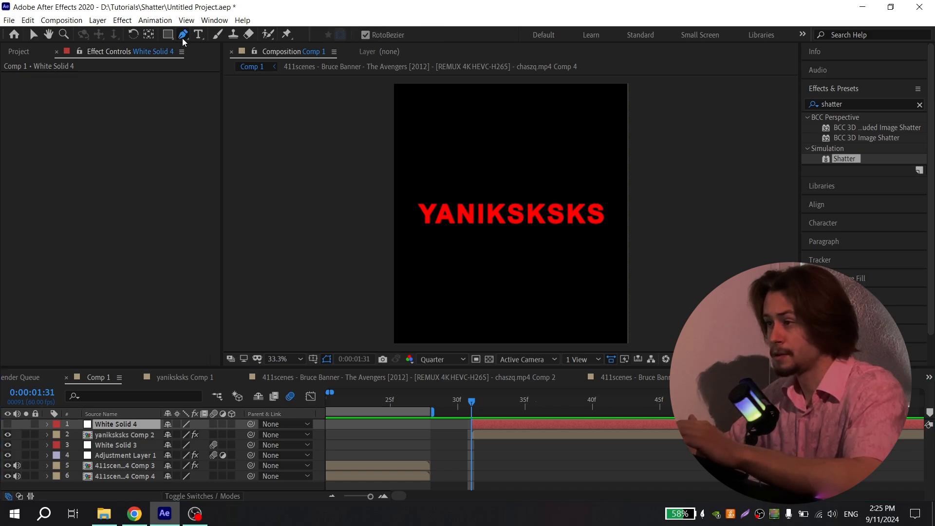
click(416, 235)
click(467, 231)
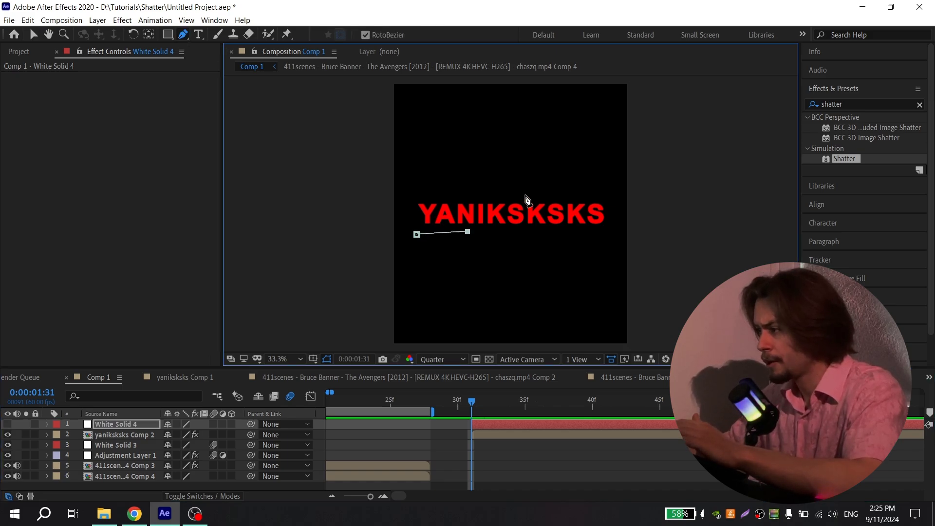
click(485, 188)
click(434, 190)
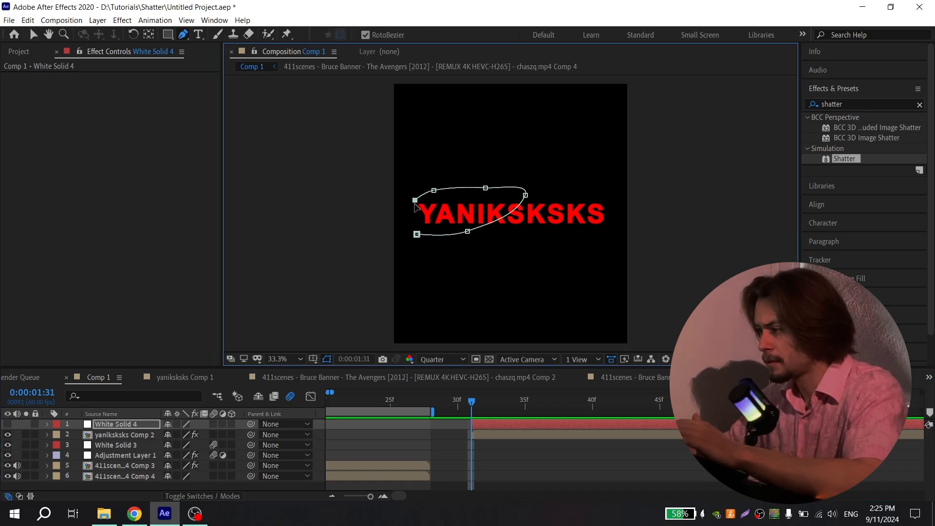
click(417, 235)
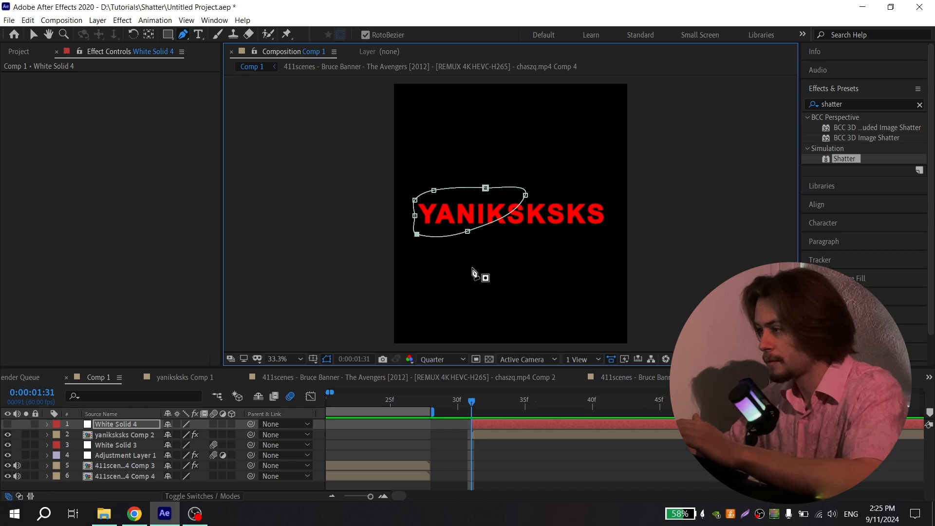
Set White Solid 4 as the gradient layer of the text comp's Shatter effect, using its Masks as the source.
click(519, 435)
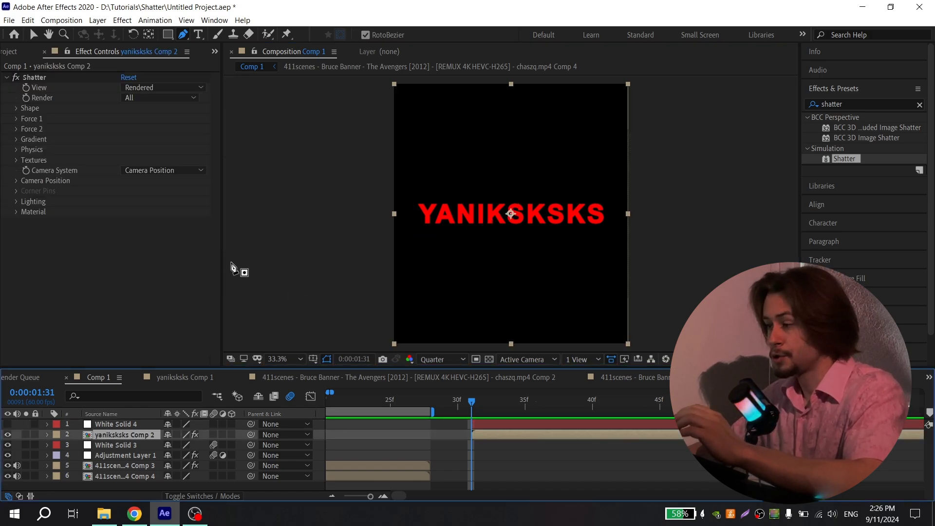
click(16, 139)
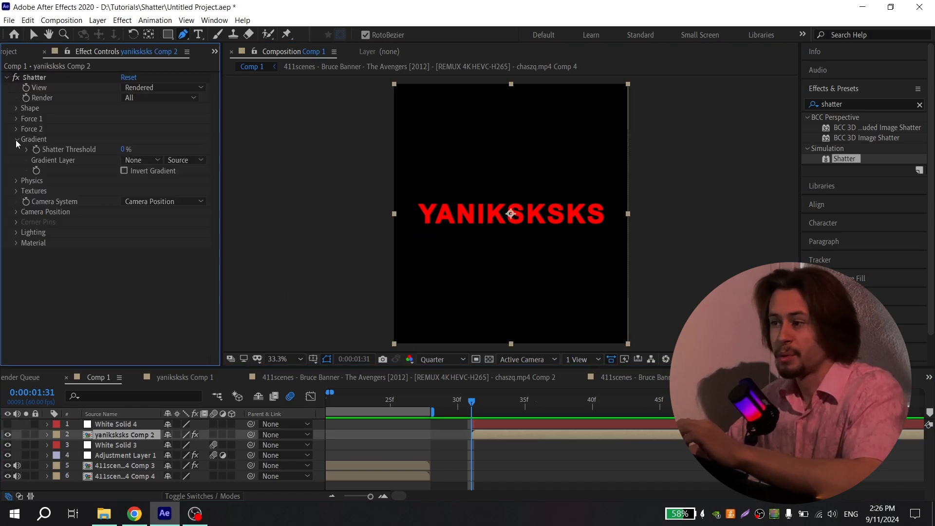
click(152, 160)
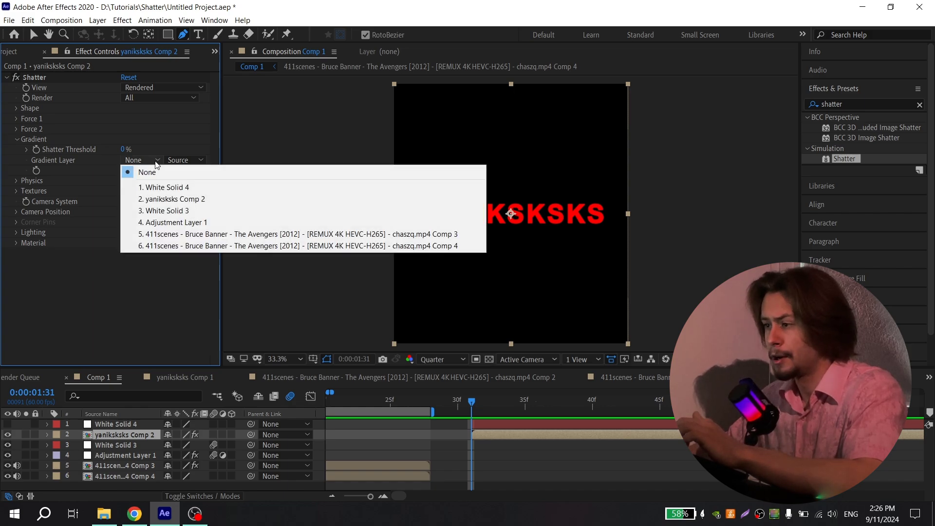
click(173, 189)
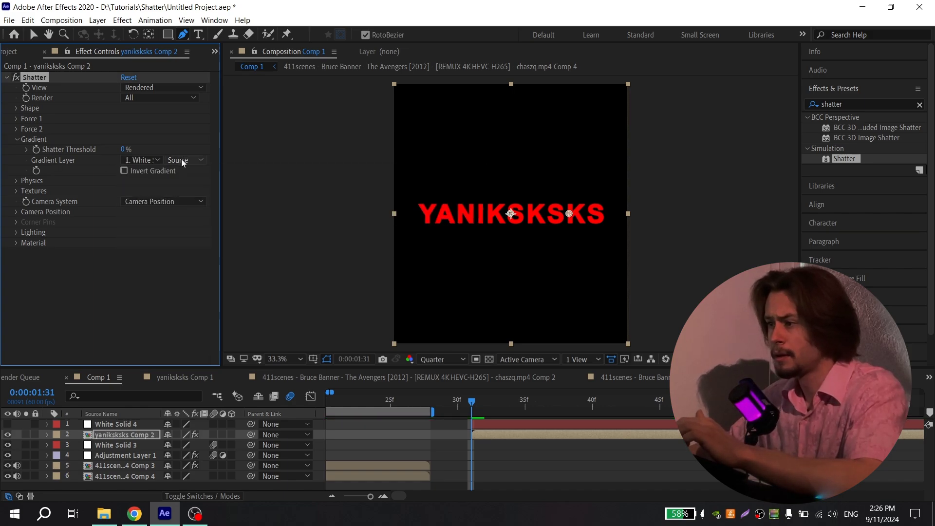
click(181, 159)
click(191, 184)
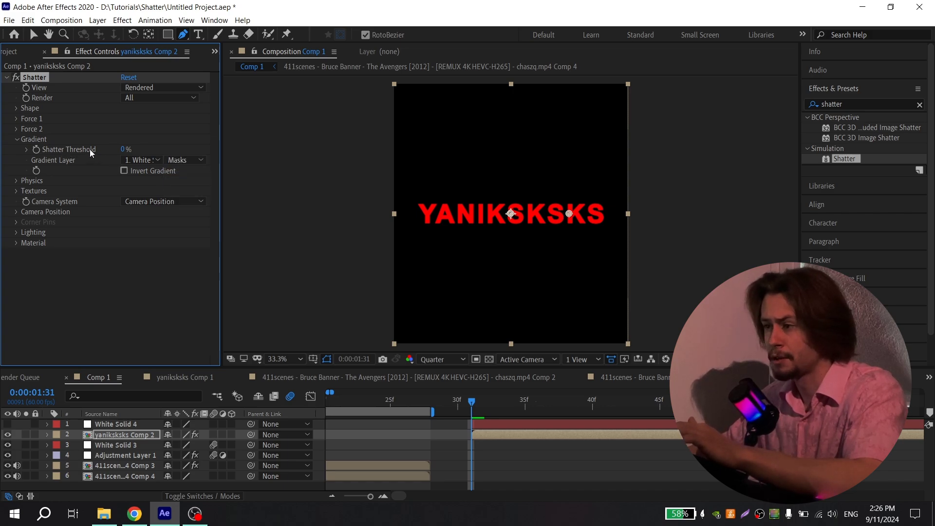
Set Shatter's gradient threshold to 1% and preview the partial text break from 0:00:01:31.
click(125, 149)
text(1)
key(Return)
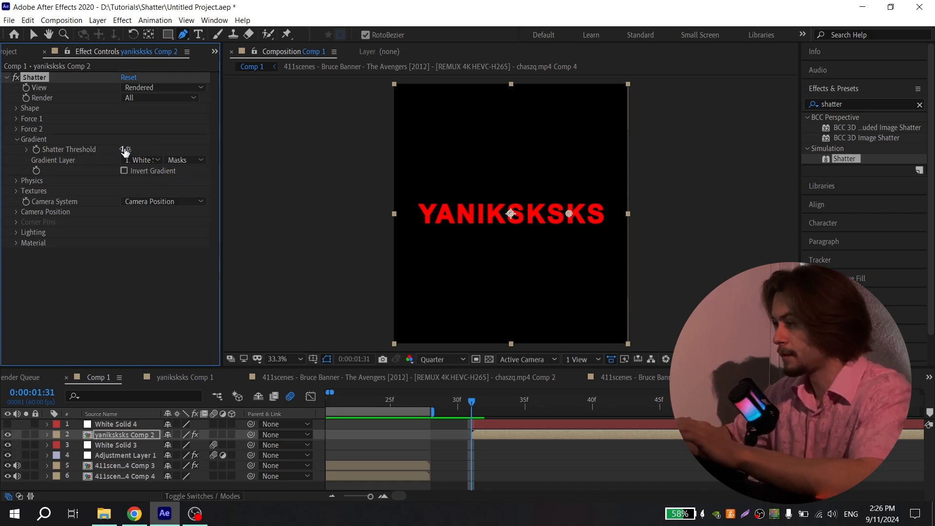
key(space)
click(471, 404)
key(space)
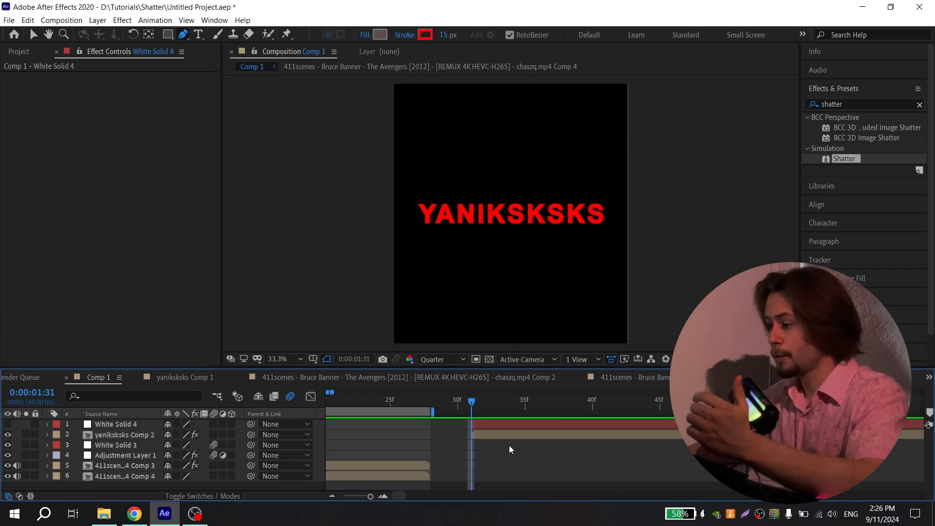
Select White Solid 4 in the timeline to show its mask over the text.
click(492, 425)
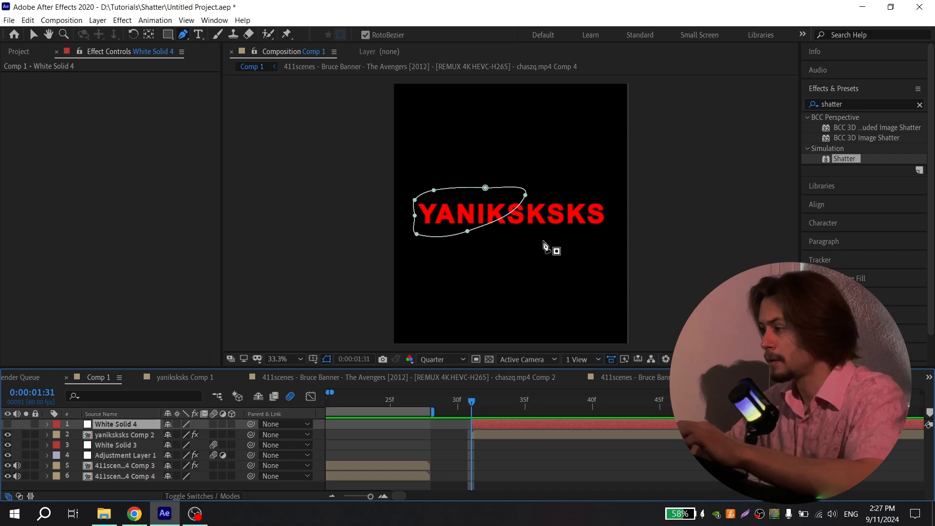